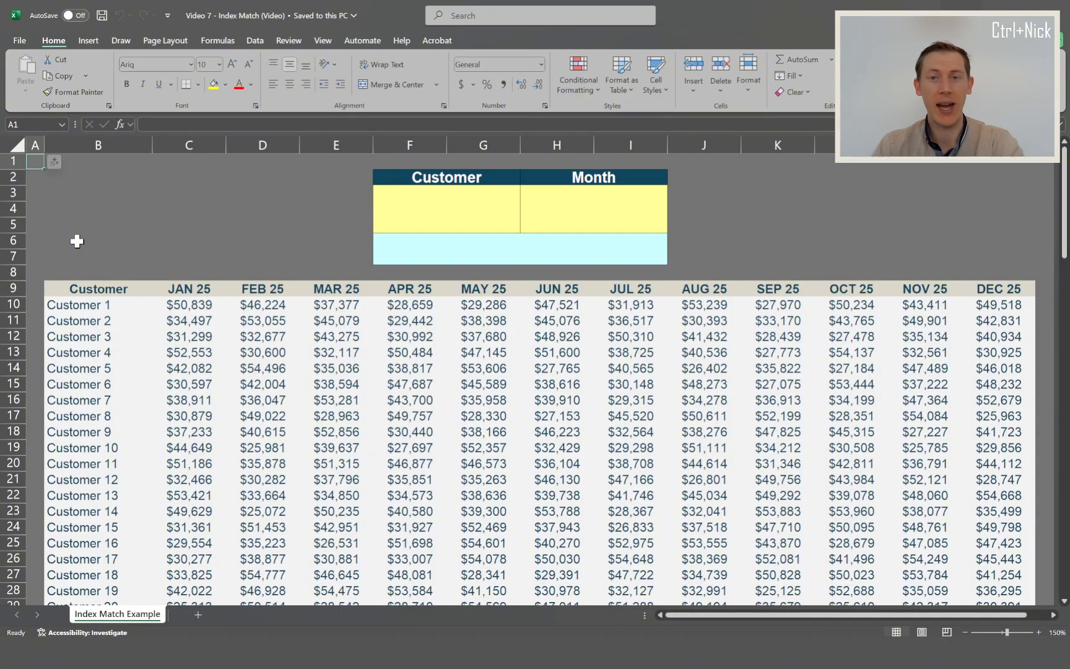
click(101, 147)
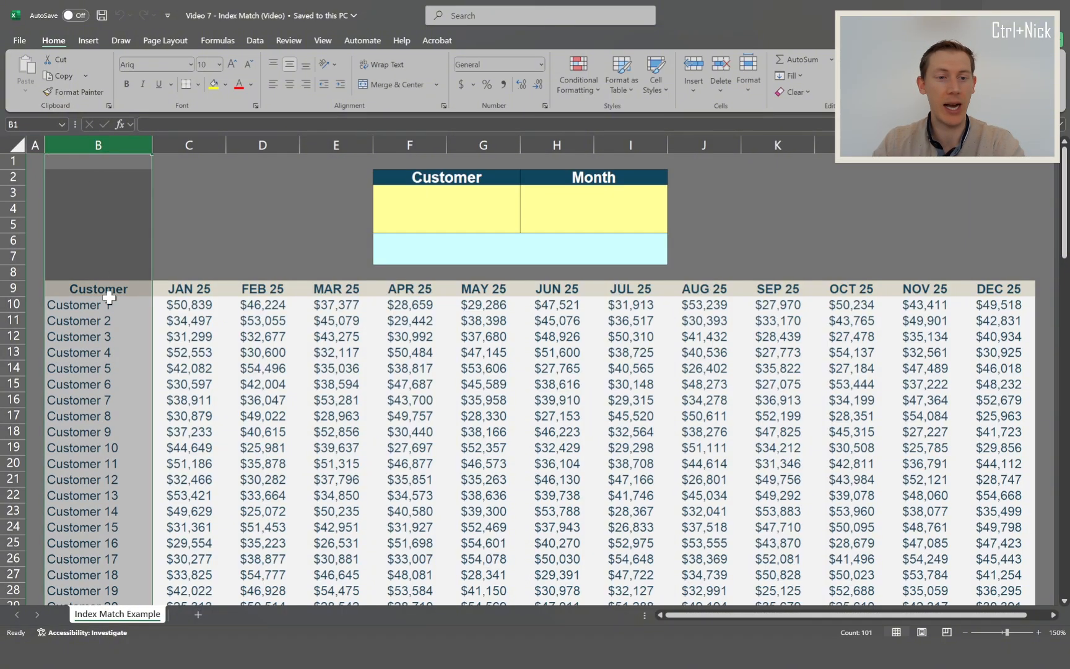
drag(193, 145, 1001, 244)
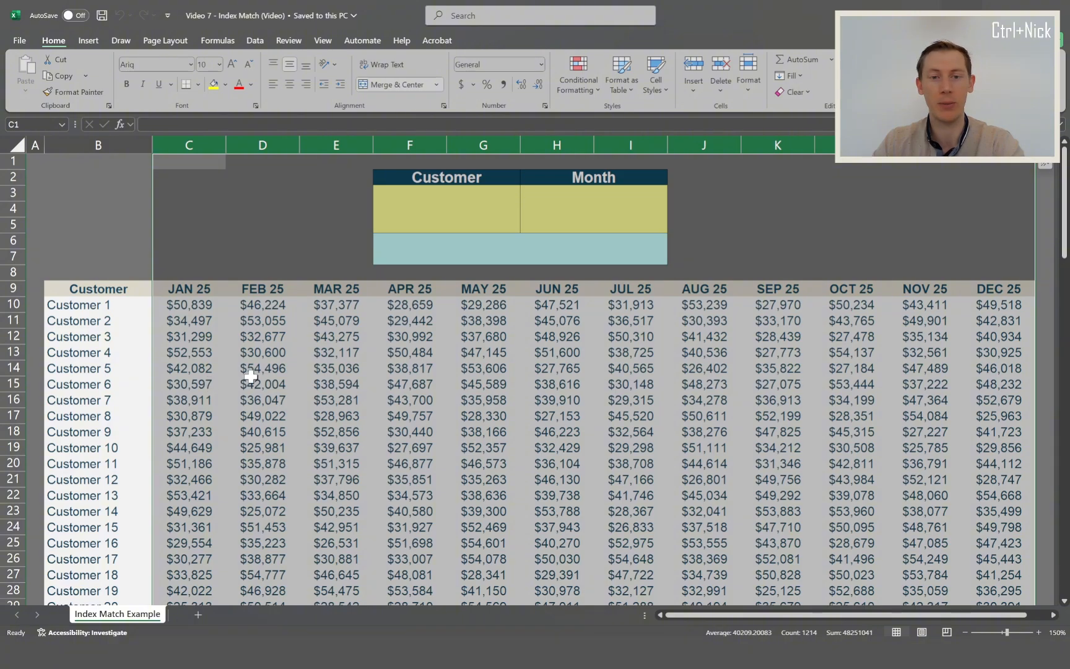
- Choose Customer 10 as the customer and AUG 25 as the month in the yellow selection cells above the table
click(470, 211)
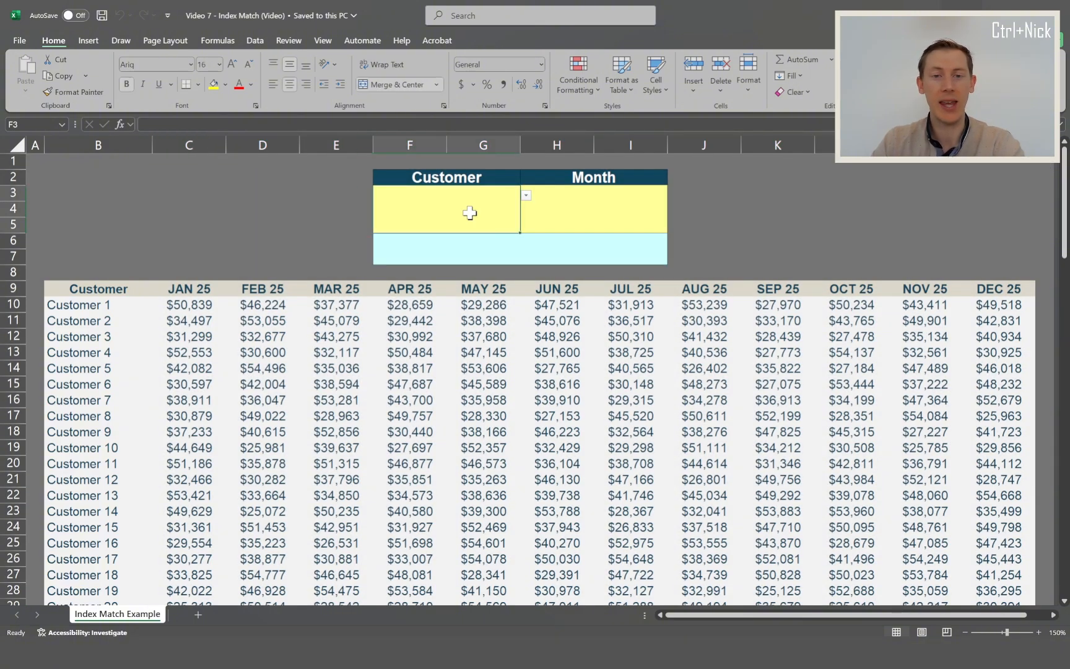
click(526, 196)
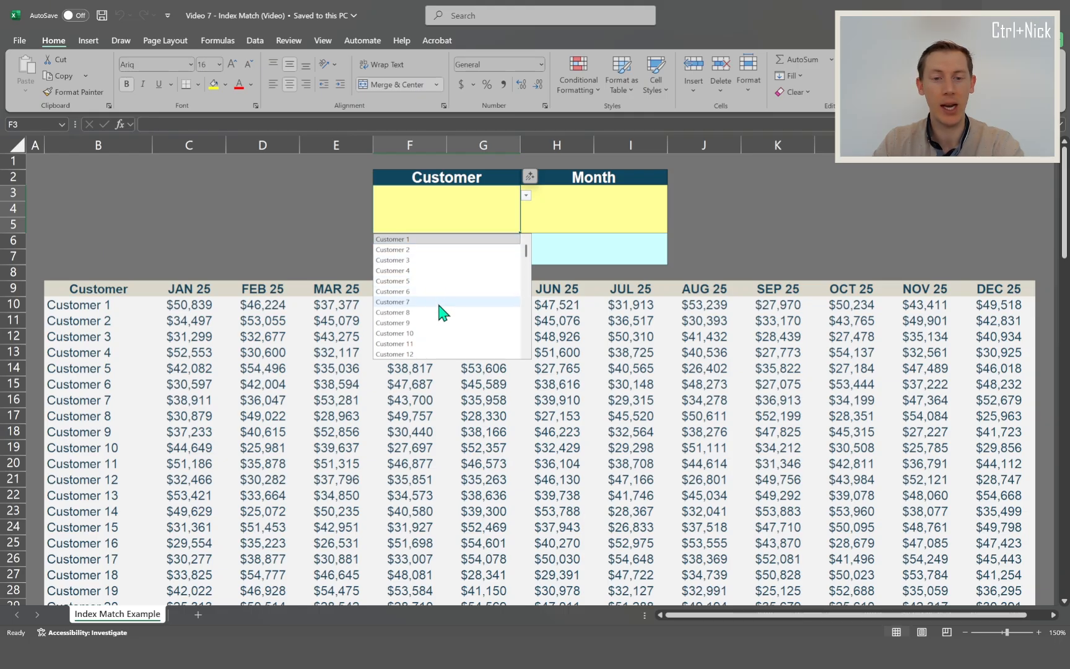
click(439, 334)
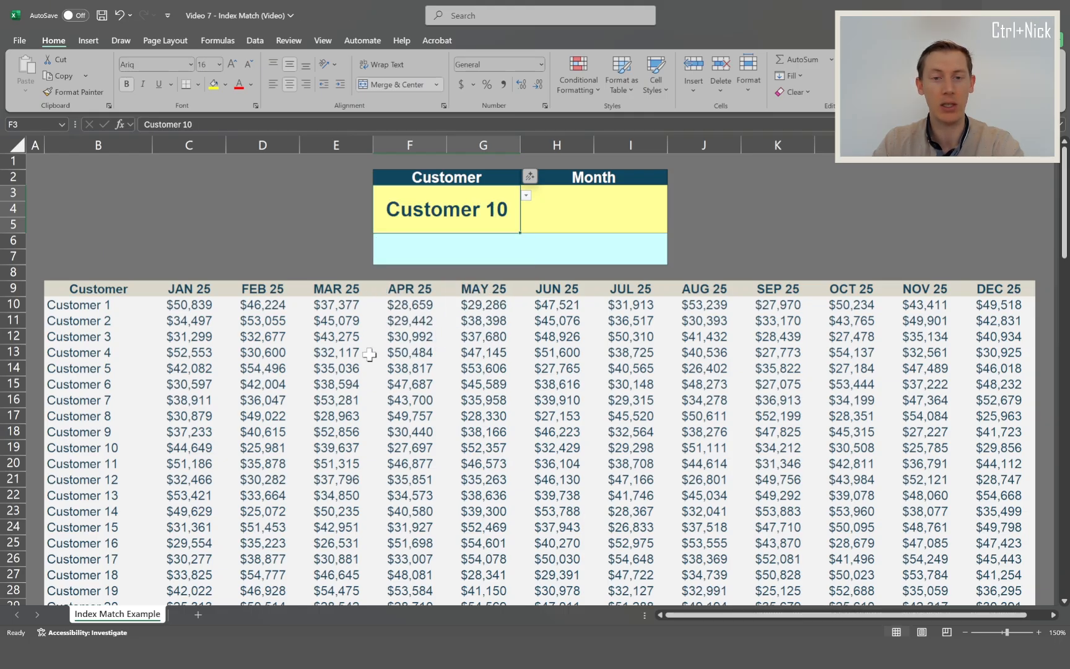
click(542, 223)
click(674, 198)
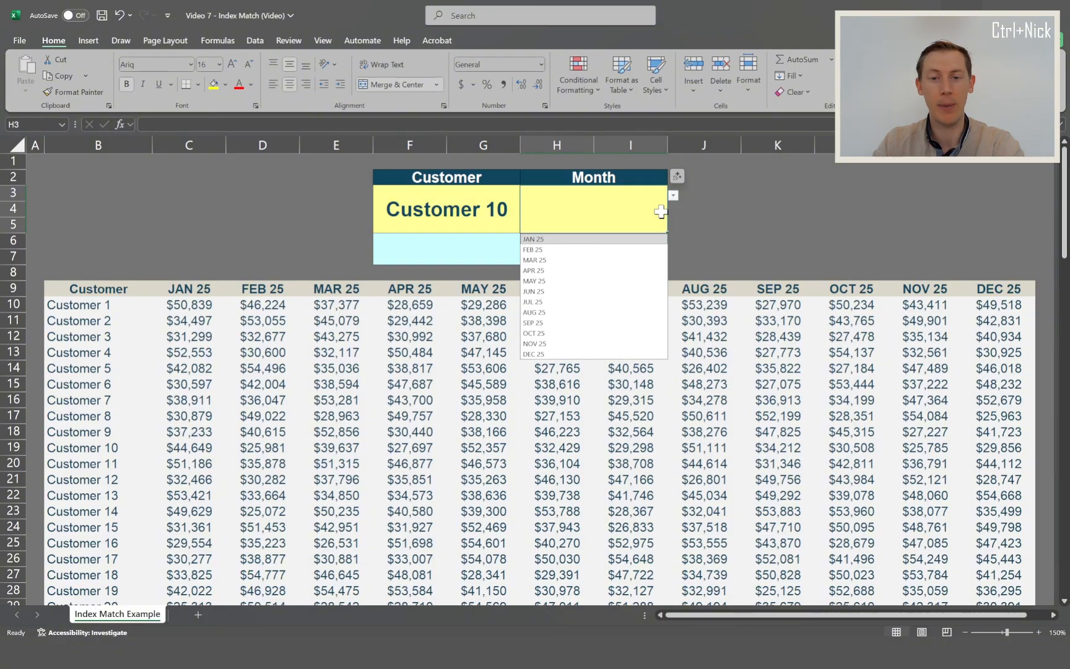
click(572, 313)
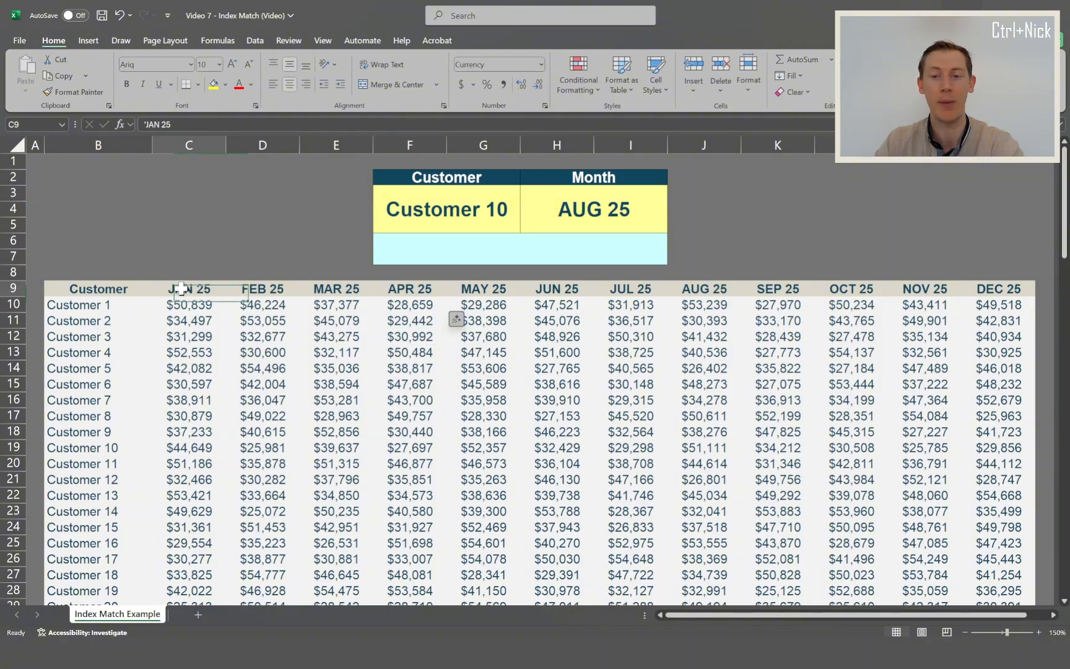
drag(179, 289, 878, 312)
click(362, 352)
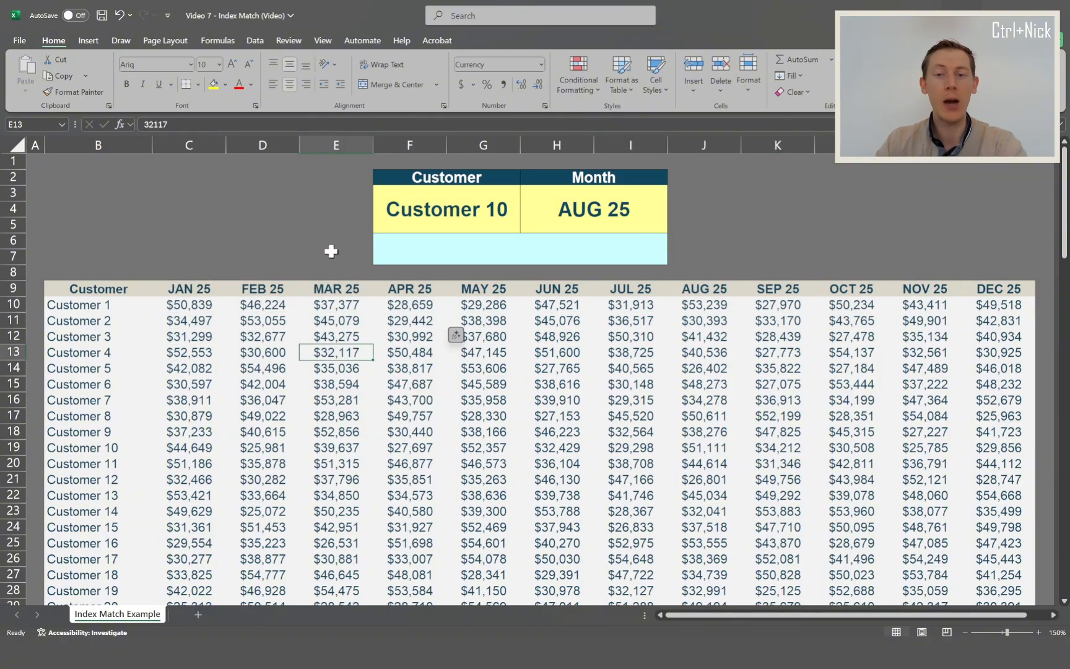
click(463, 217)
click(635, 215)
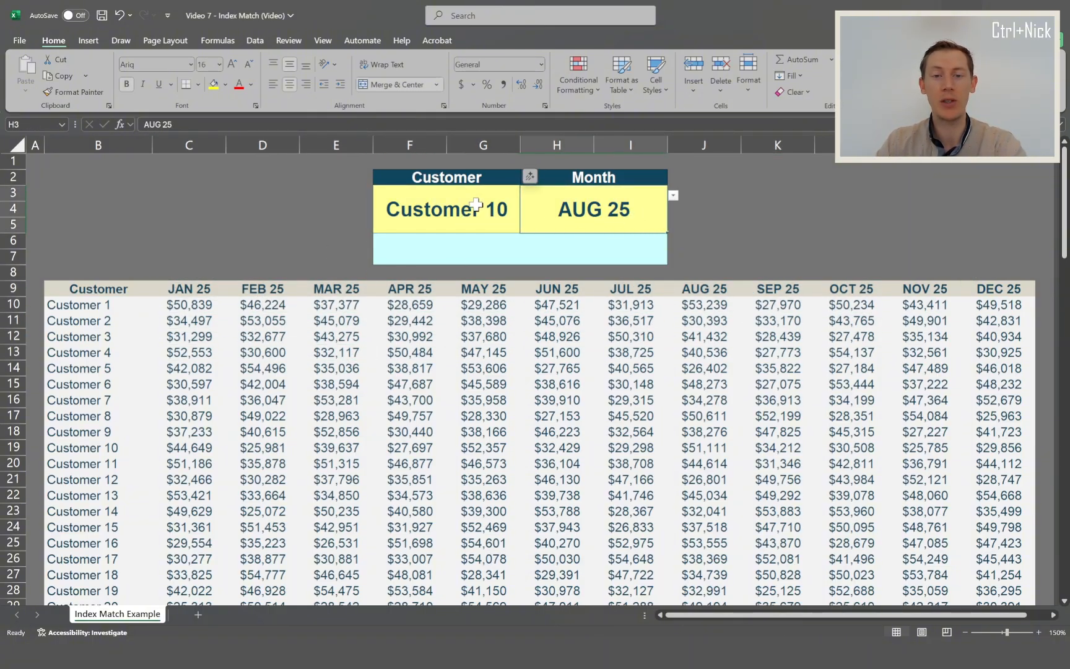
click(477, 210)
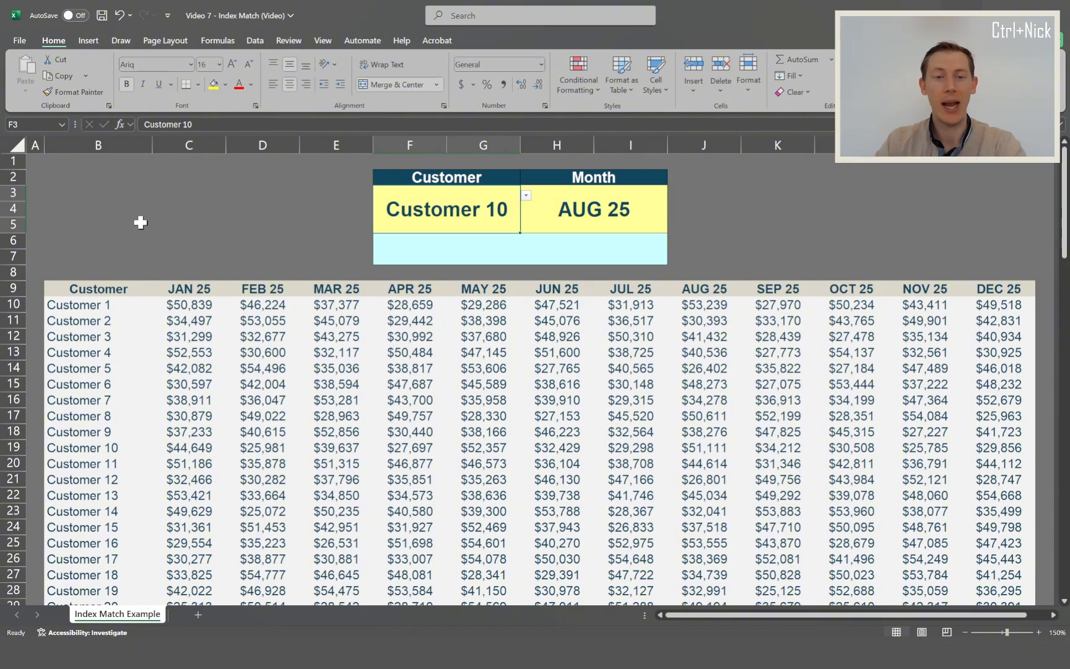
click(12, 288)
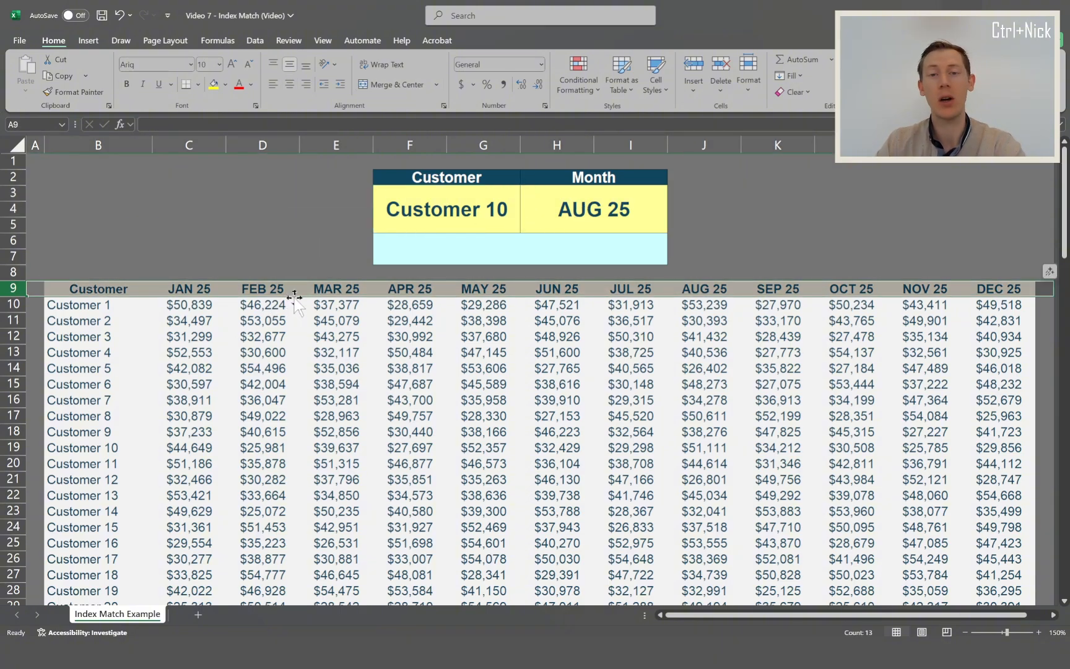
- Start an INDEX formula in the light blue merged cell F6 below the customer and month selections
click(408, 249)
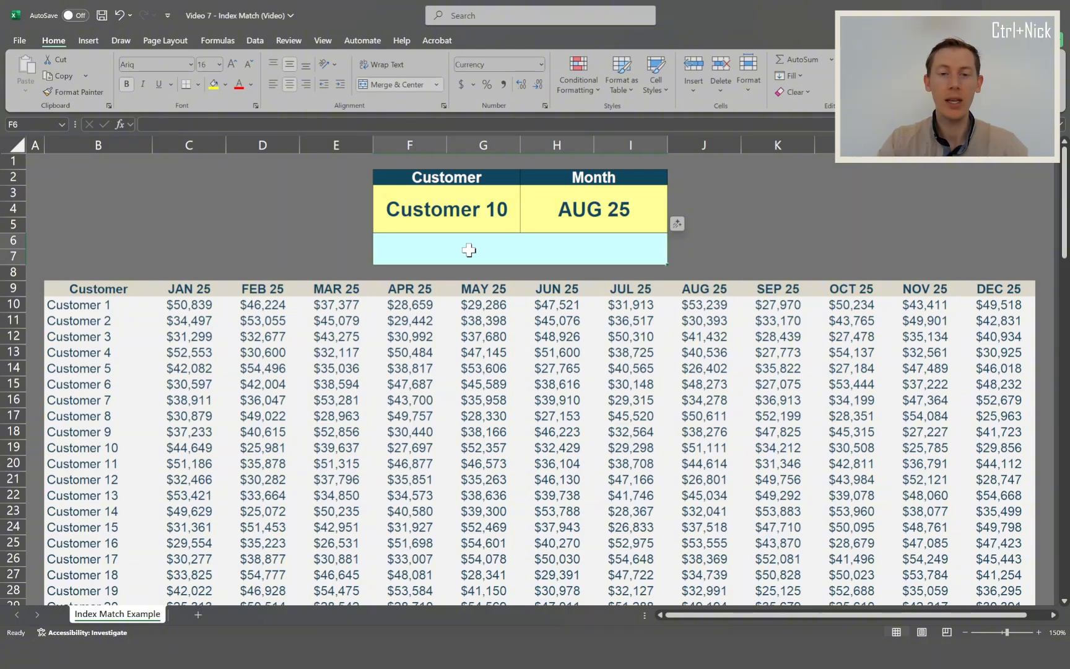
text(=index)
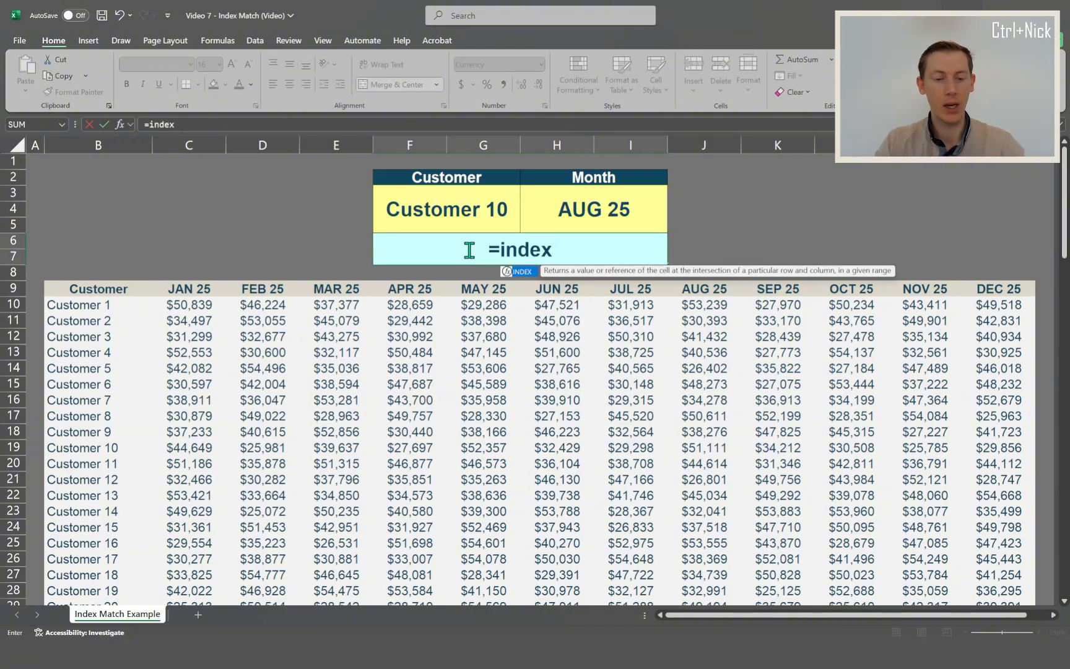
key(Tab)
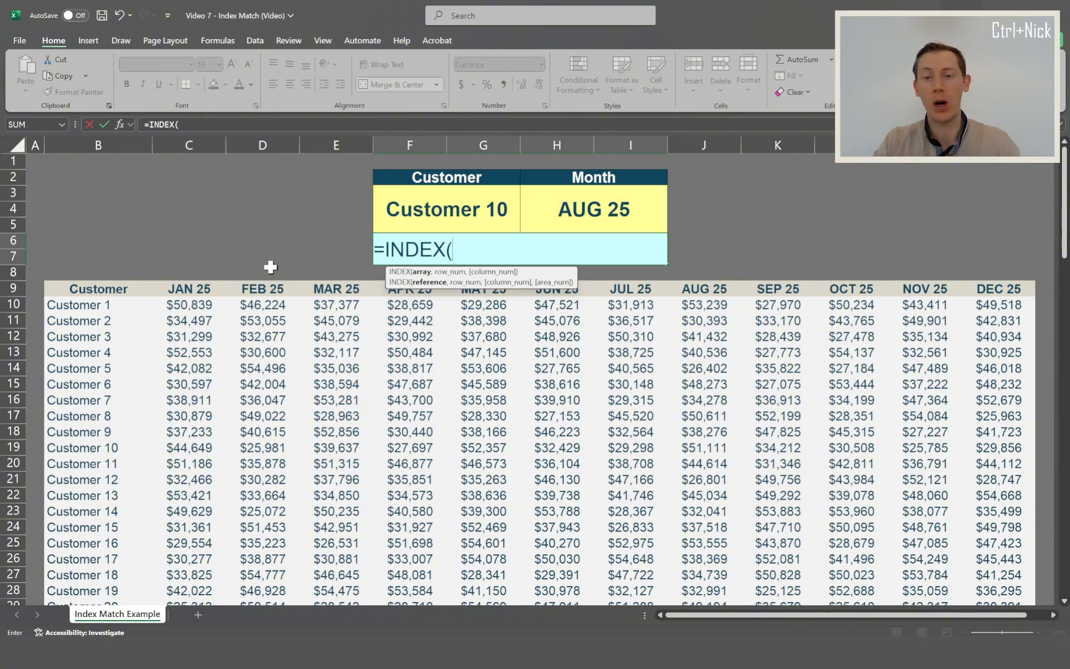
click(99, 292)
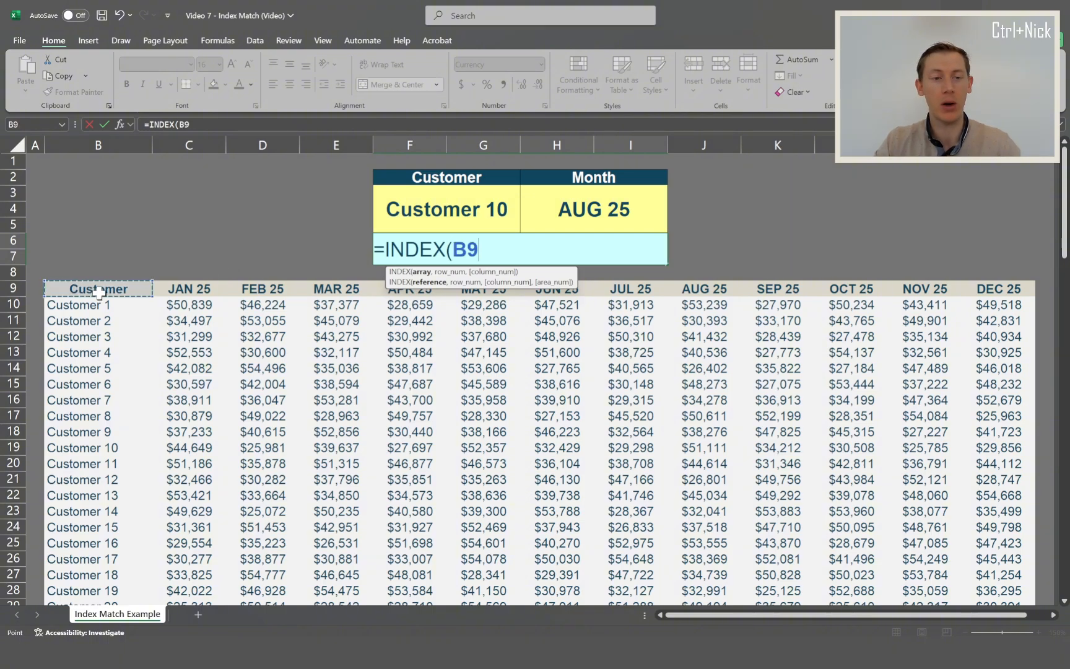
drag(99, 291, 992, 560)
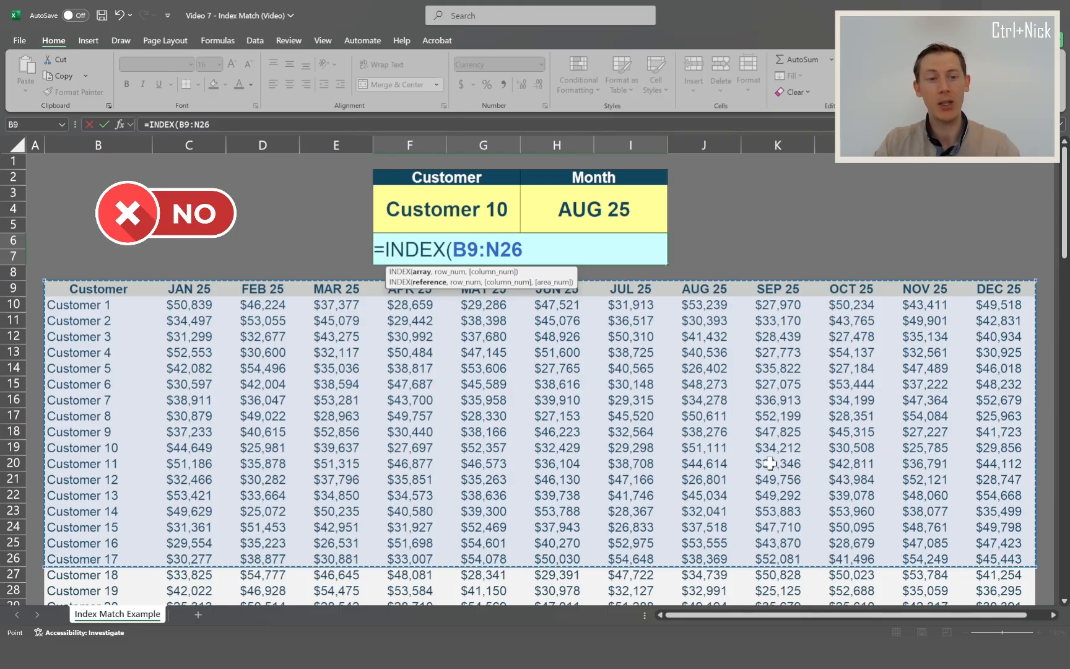
click(180, 303)
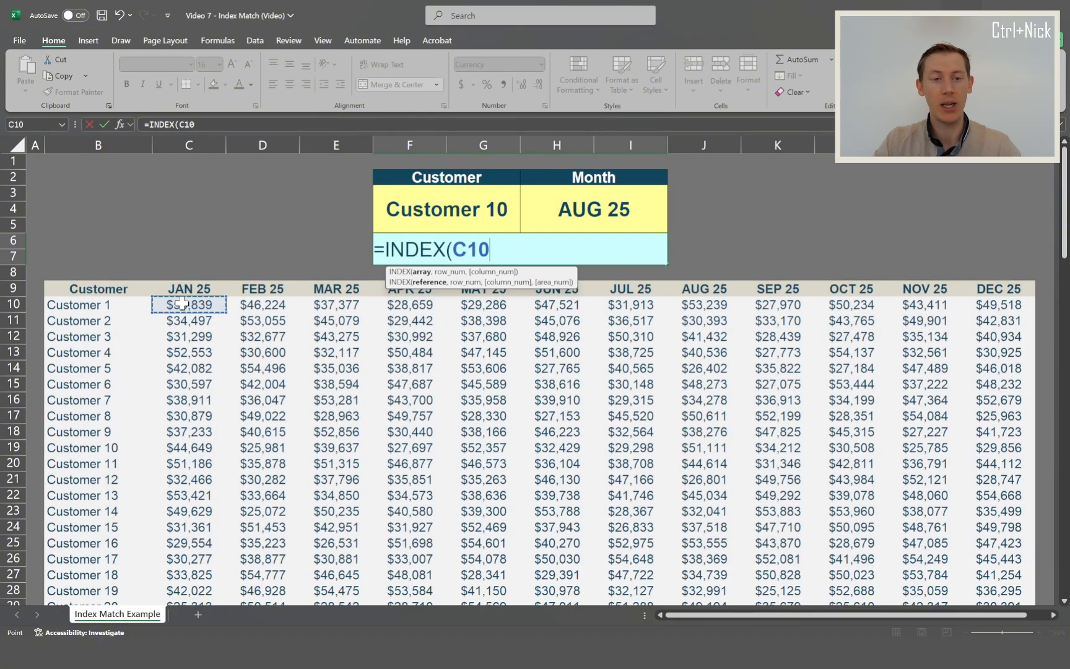
drag(181, 302, 1007, 585)
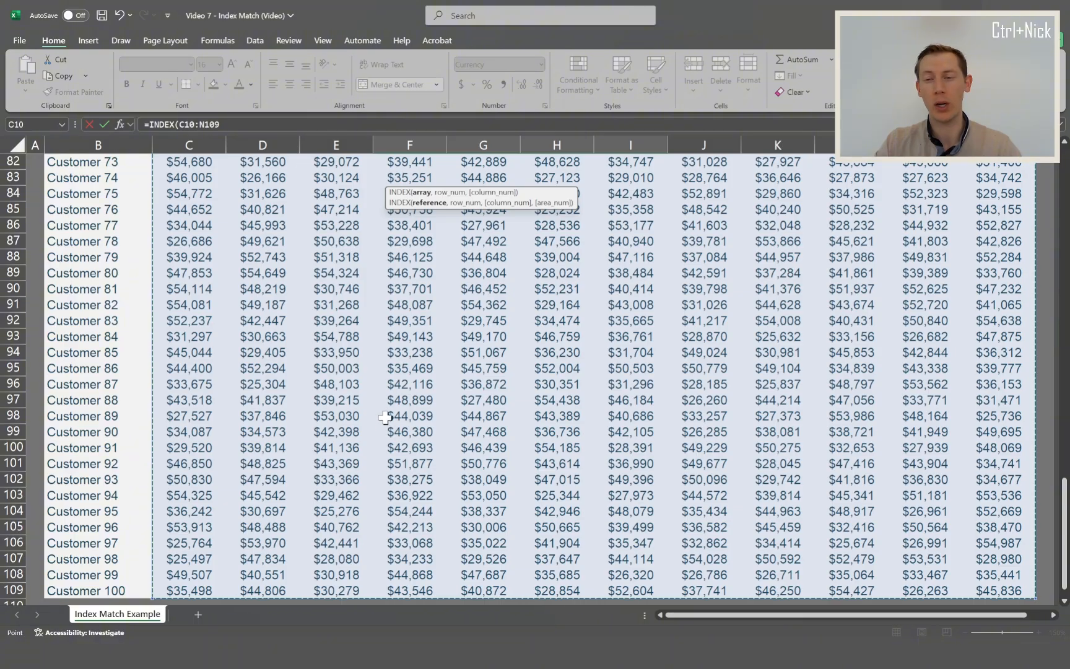
scroll(365, 412, up, 19)
scroll(361, 410, up, 8)
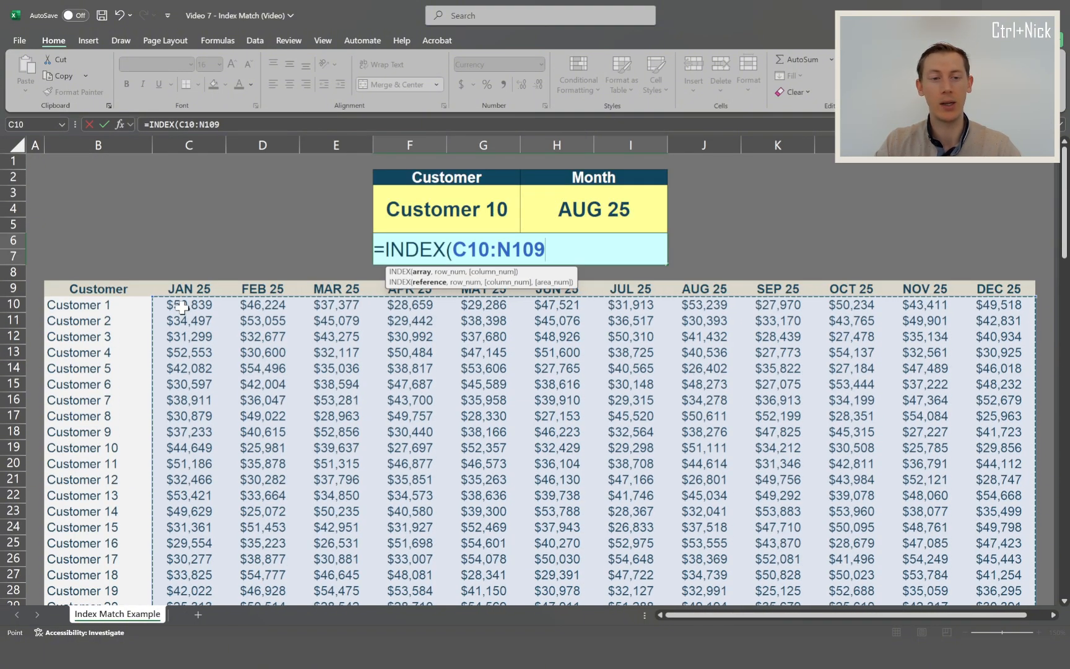
- Set the INDEX array to the monthly figures in C10:N109, excluding the headers and customer names, and continue to the row argument
click(162, 306)
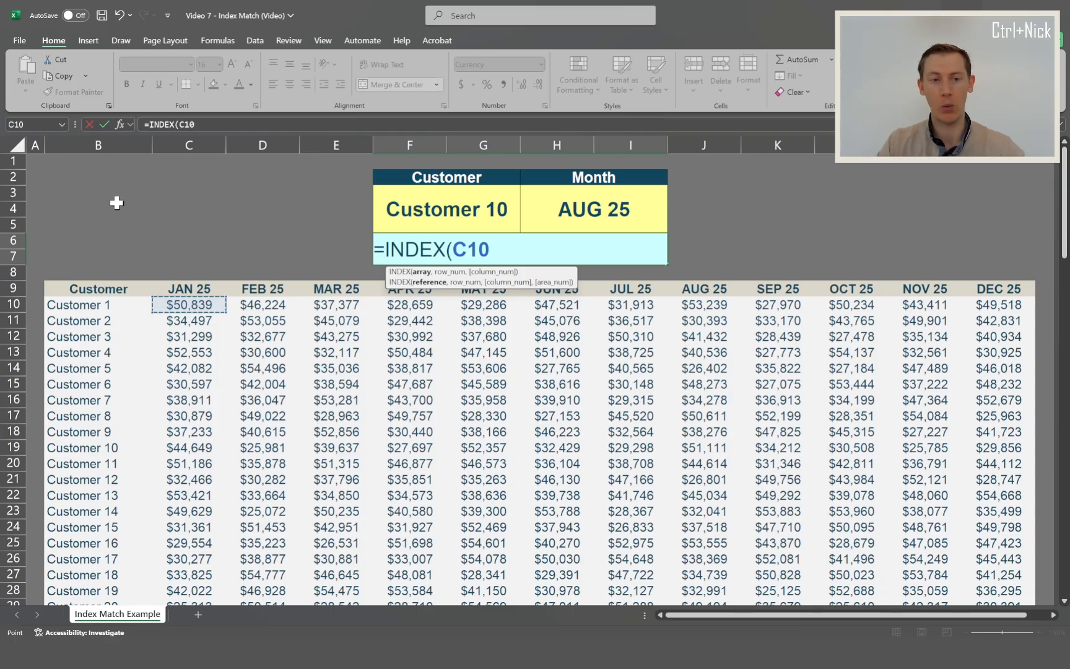
key(ctrl+shift+Down)
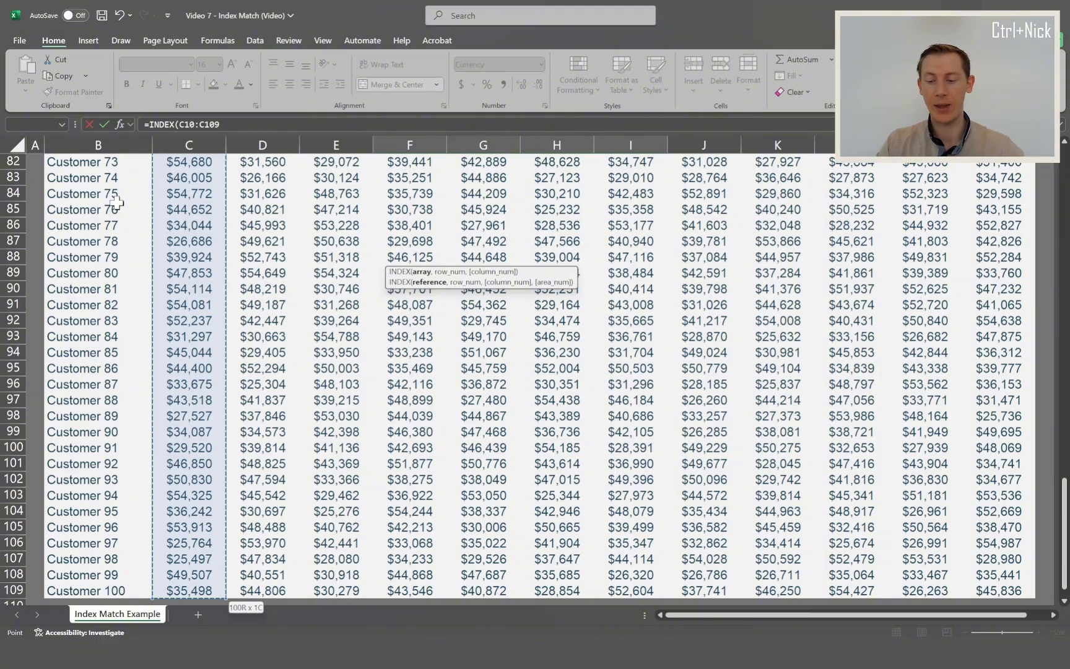
key(ctrl+shift+Right)
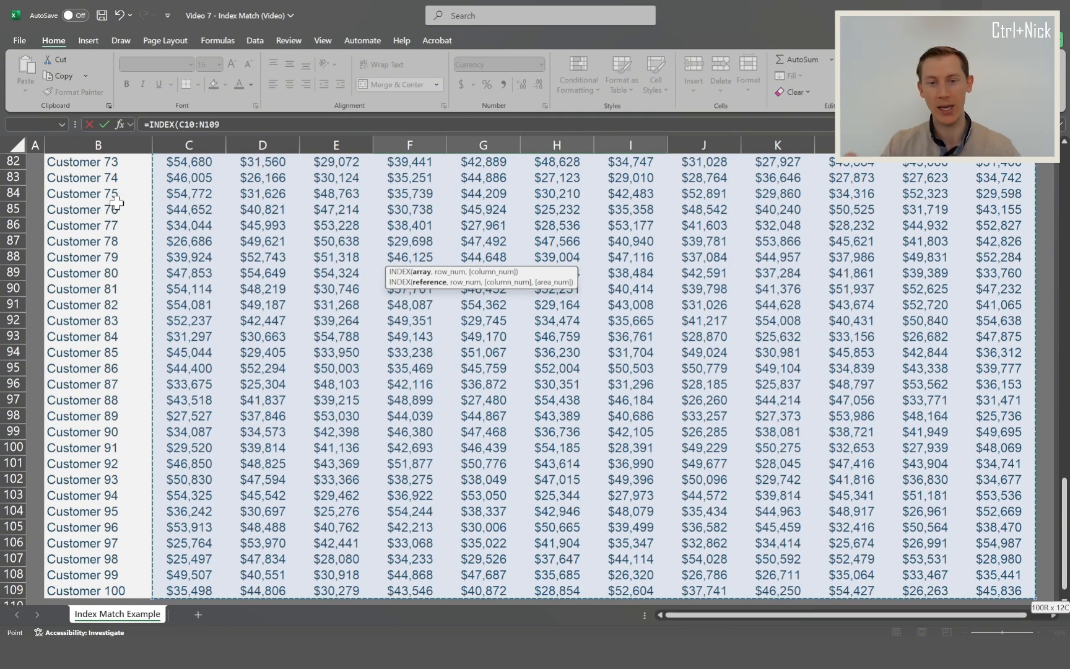
scroll(138, 280, up, 2)
scroll(138, 280, up, 20)
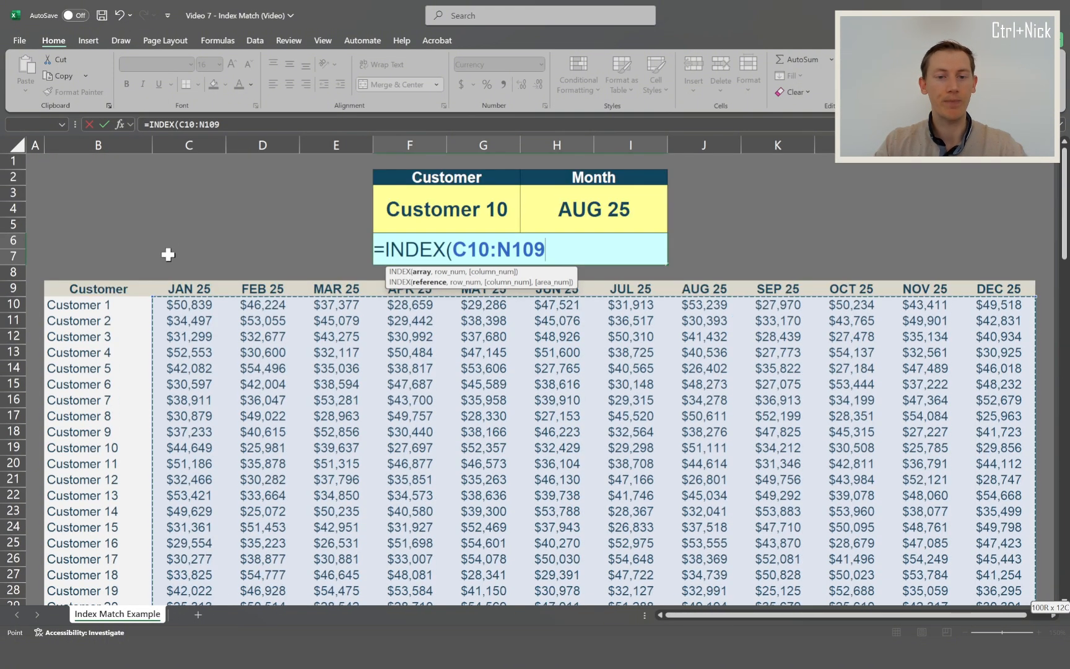
click(233, 124)
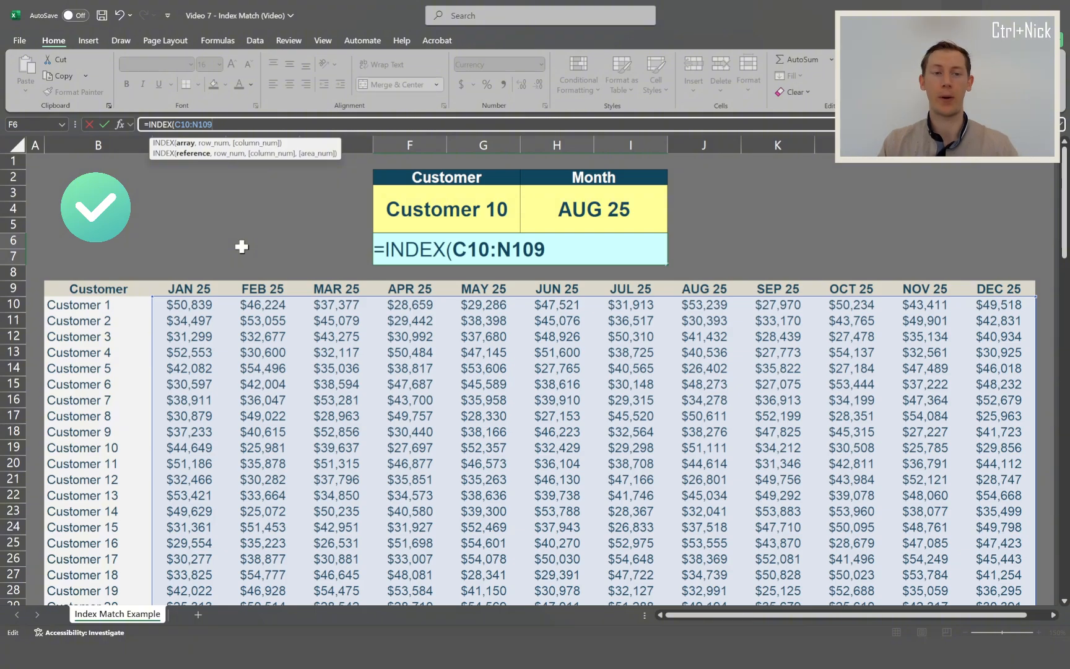
text(,)
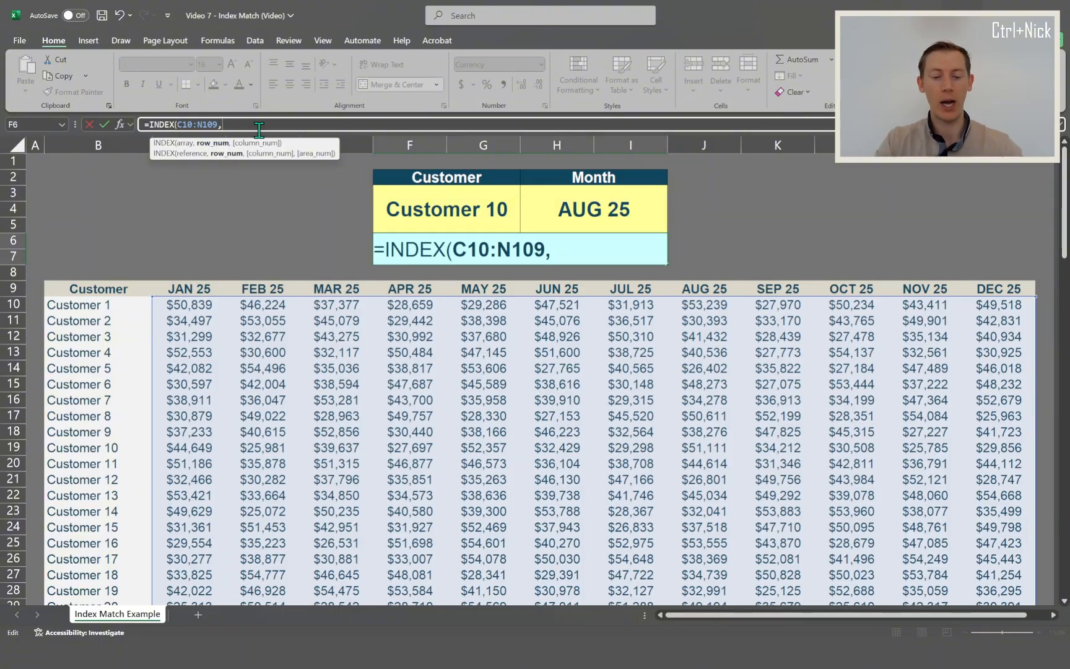
- Enter a MATCH as the INDEX row number, looking up F3 in B10:B109 with exact match 0, and continue to the column argument
text(matc)
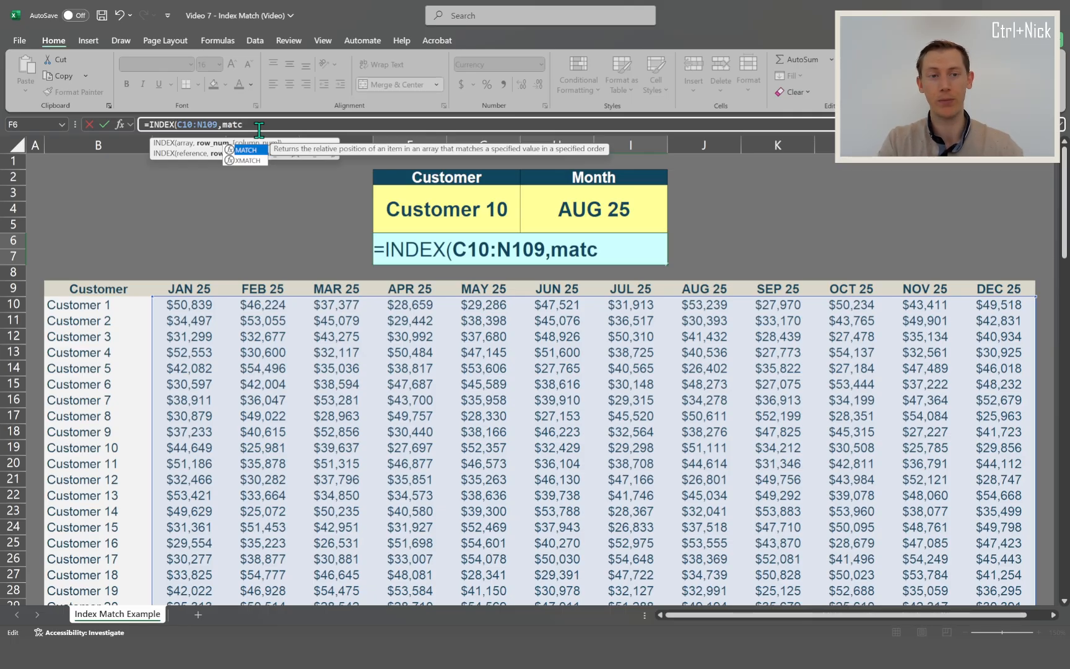
text(h()
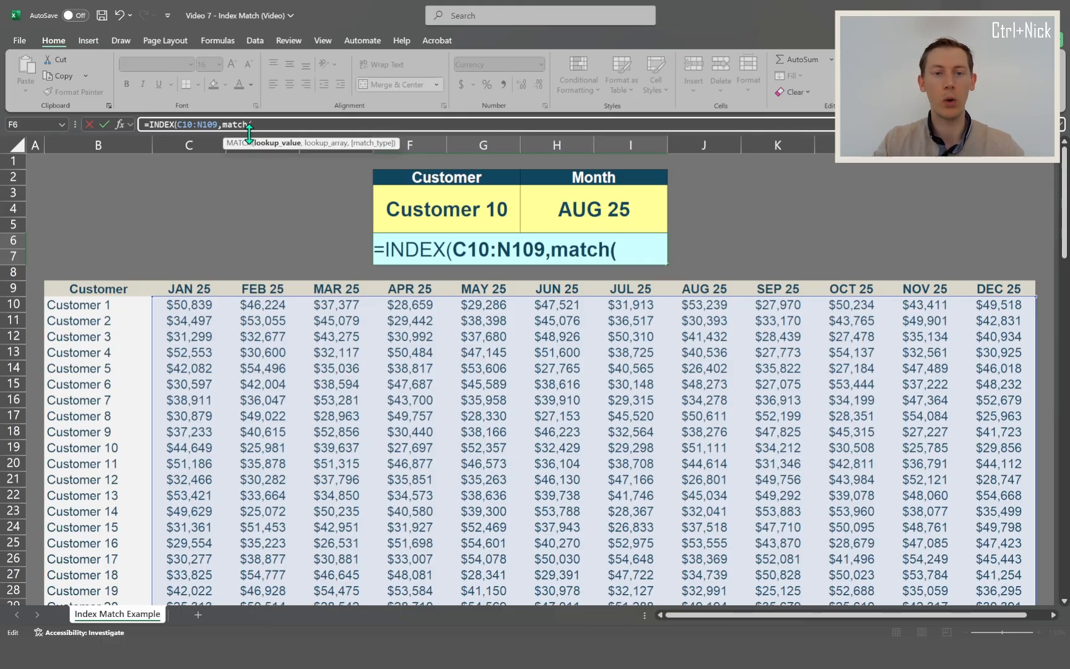
click(441, 211)
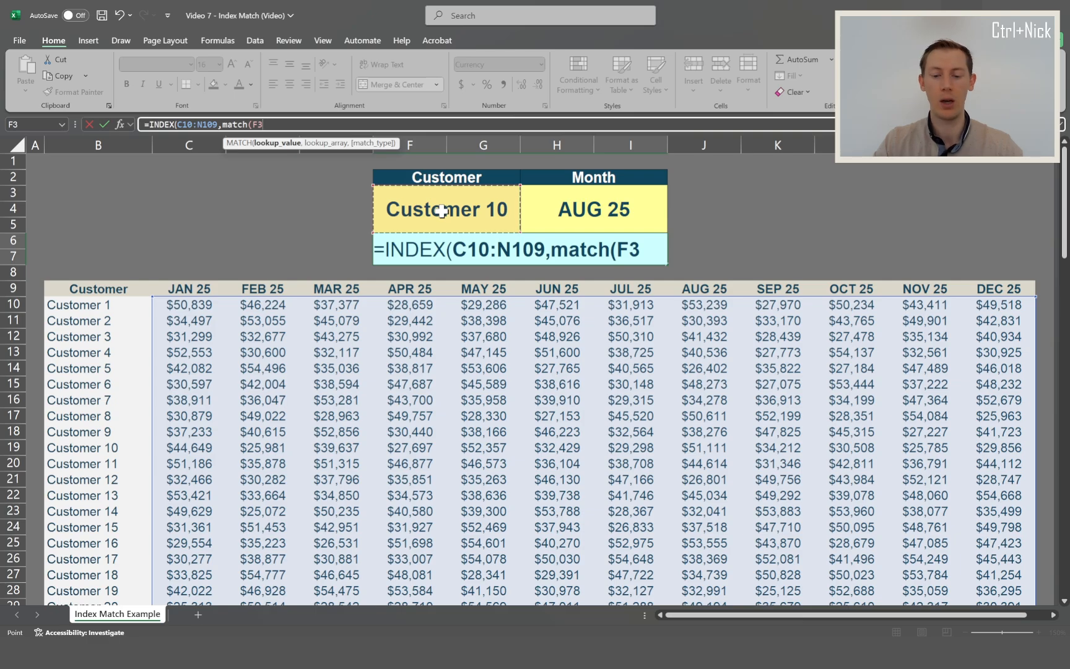
text(,)
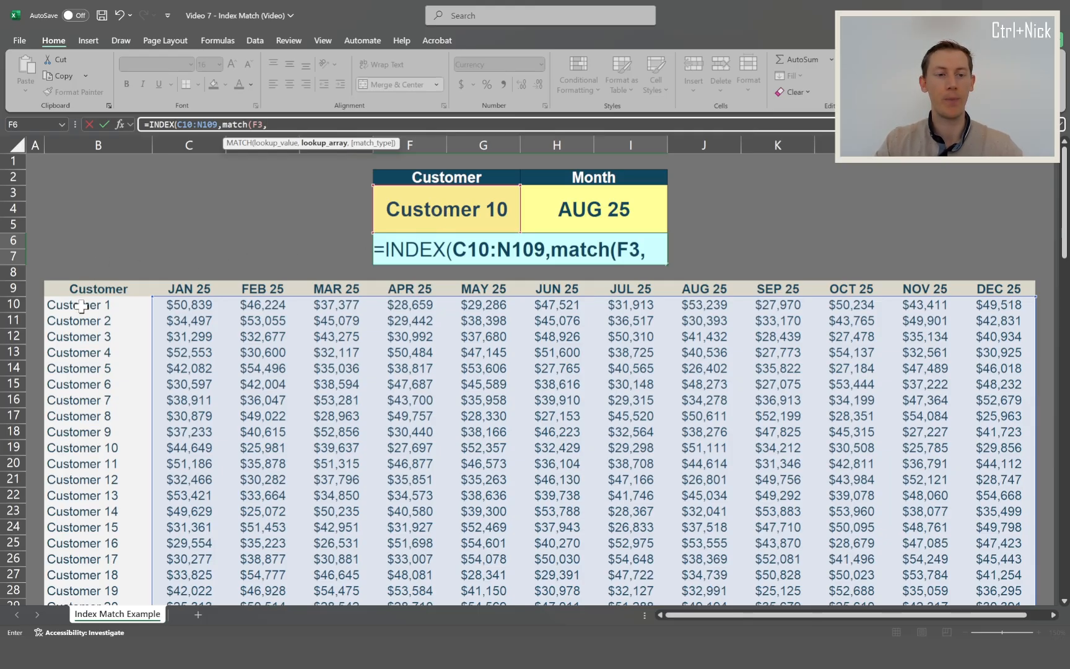
click(81, 305)
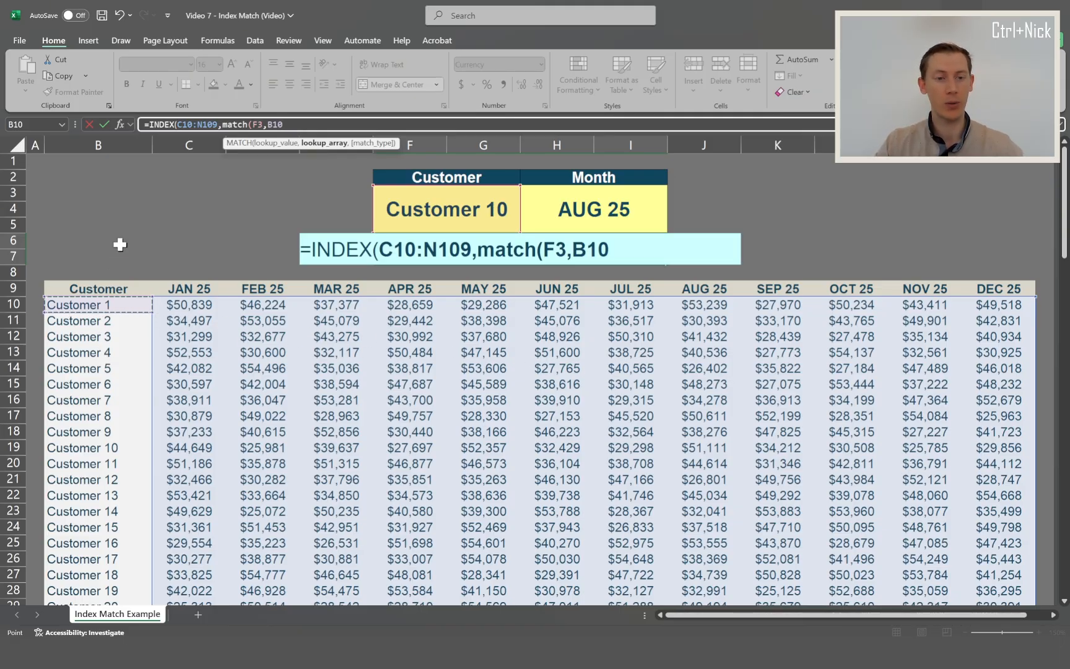
key(ctrl+shift+Down)
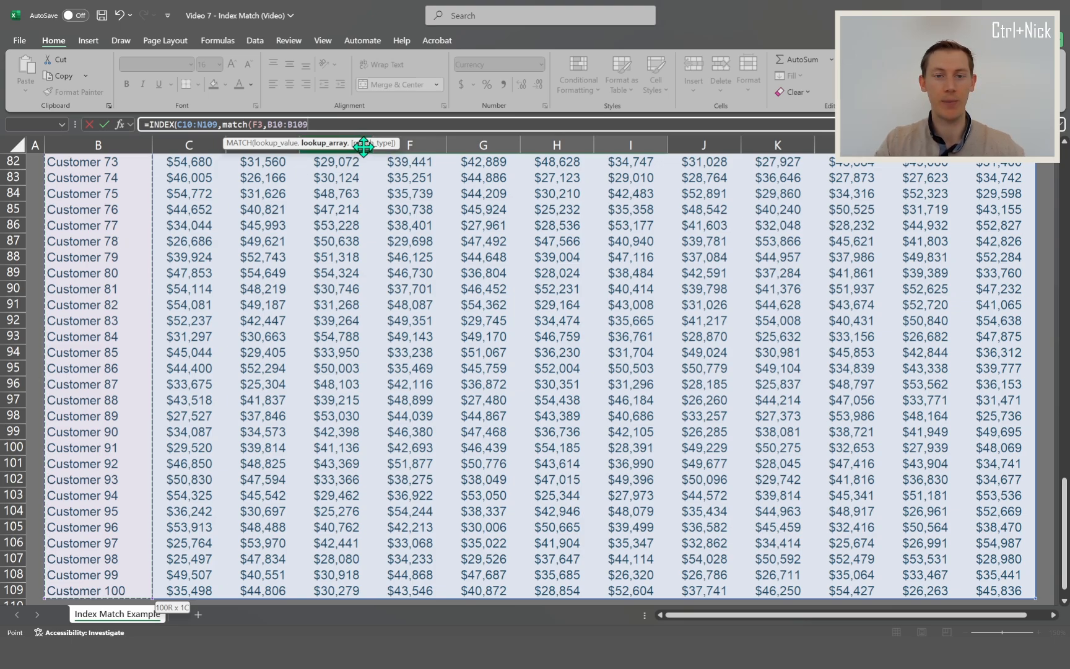
text(,)
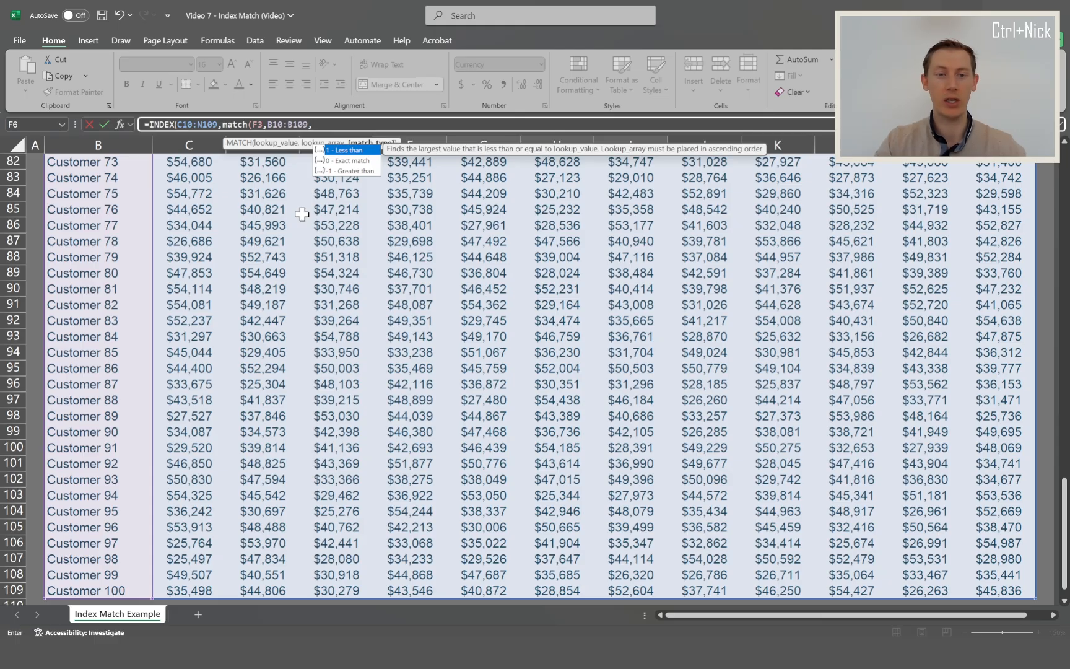
text(0)
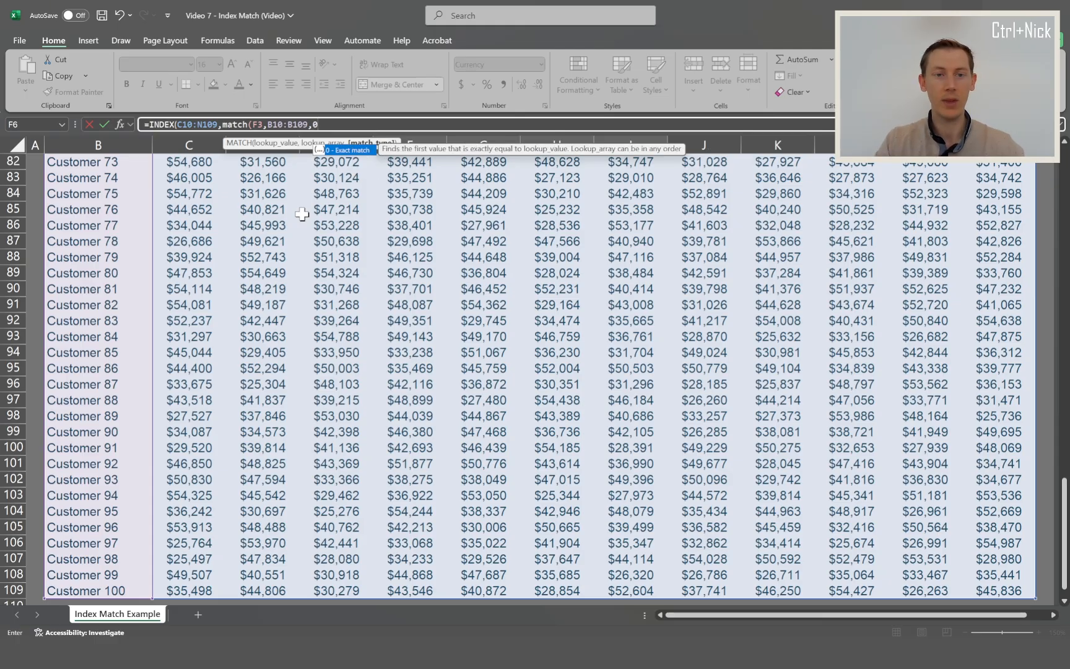
text())
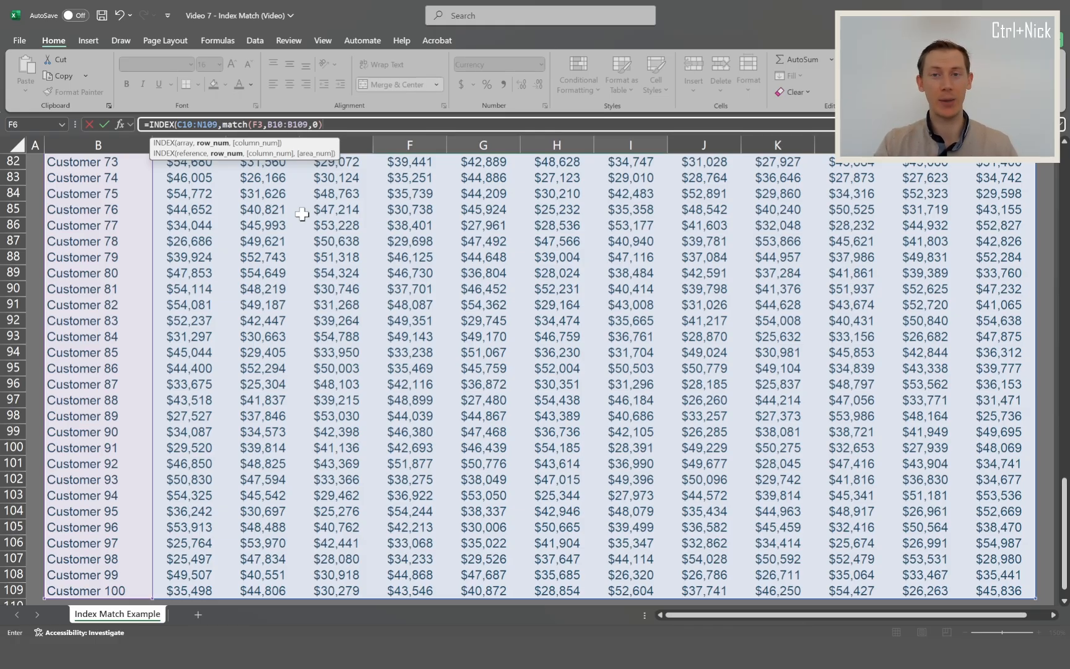
text(,)
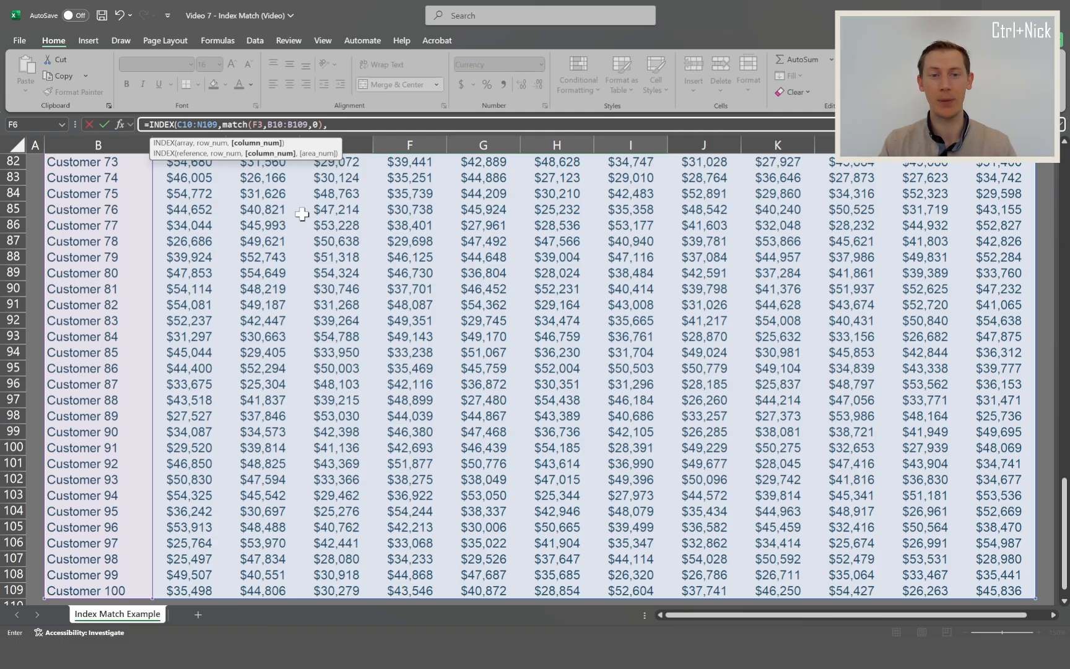
- Start a second MATCH as the INDEX column number with the selected month in H3 as its lookup value, and continue to the lookup array
drag(1064, 498, 1065, 166)
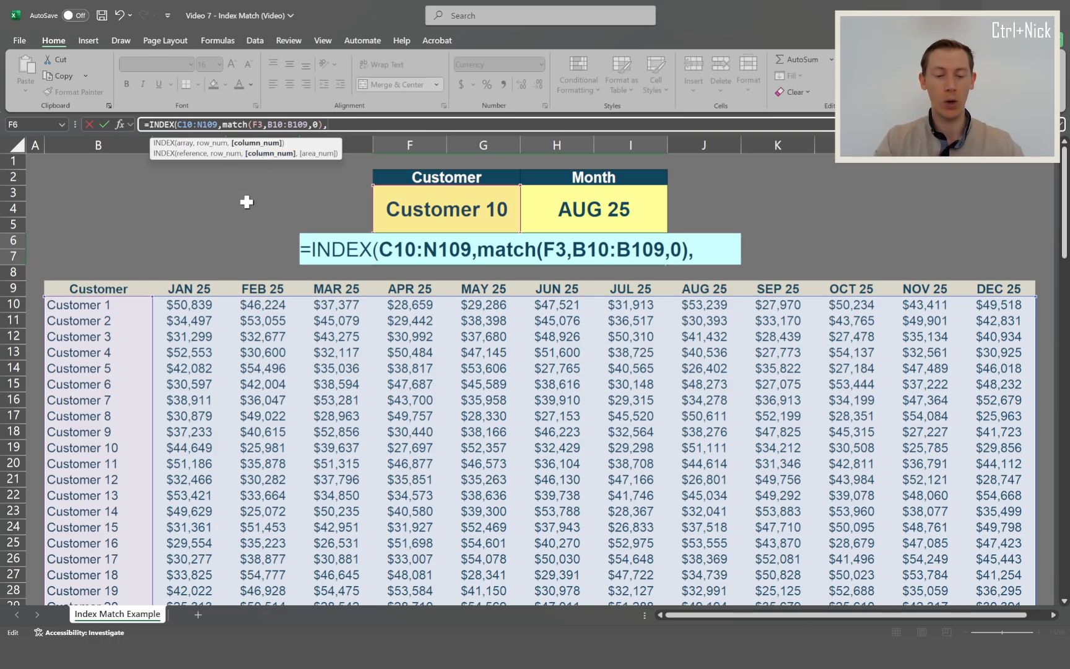
text(match)
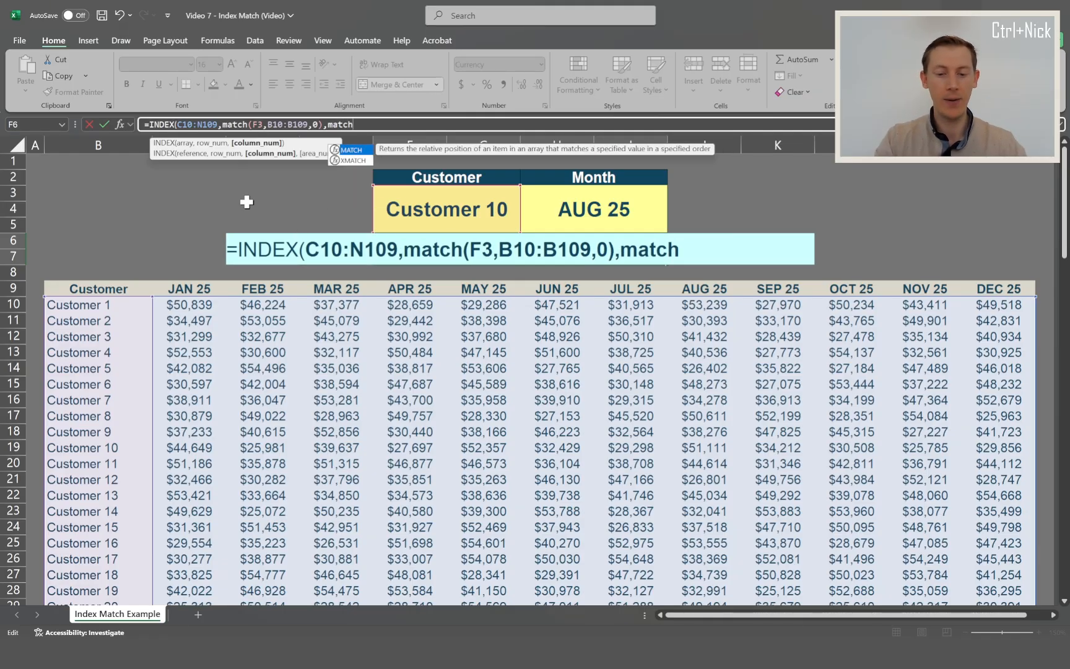
text(()
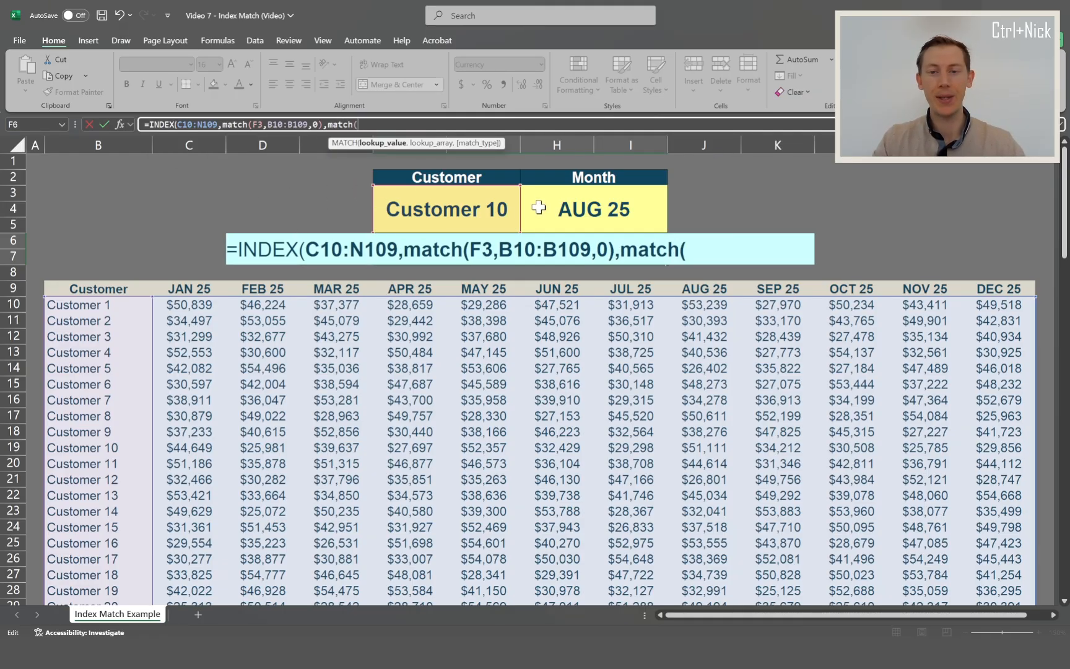
click(565, 208)
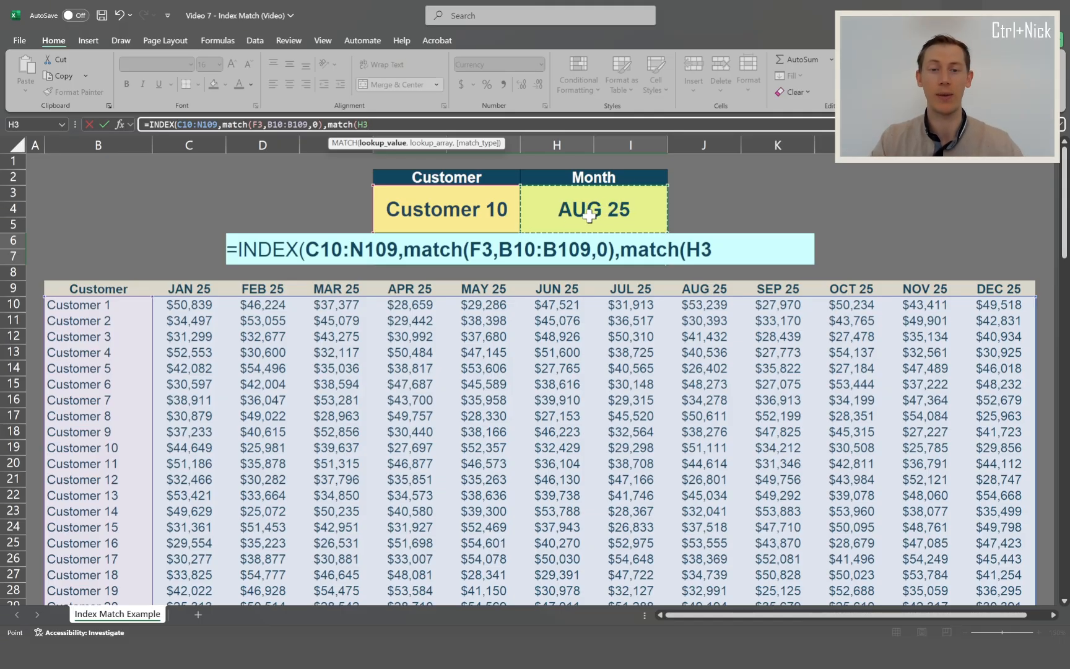
text(,)
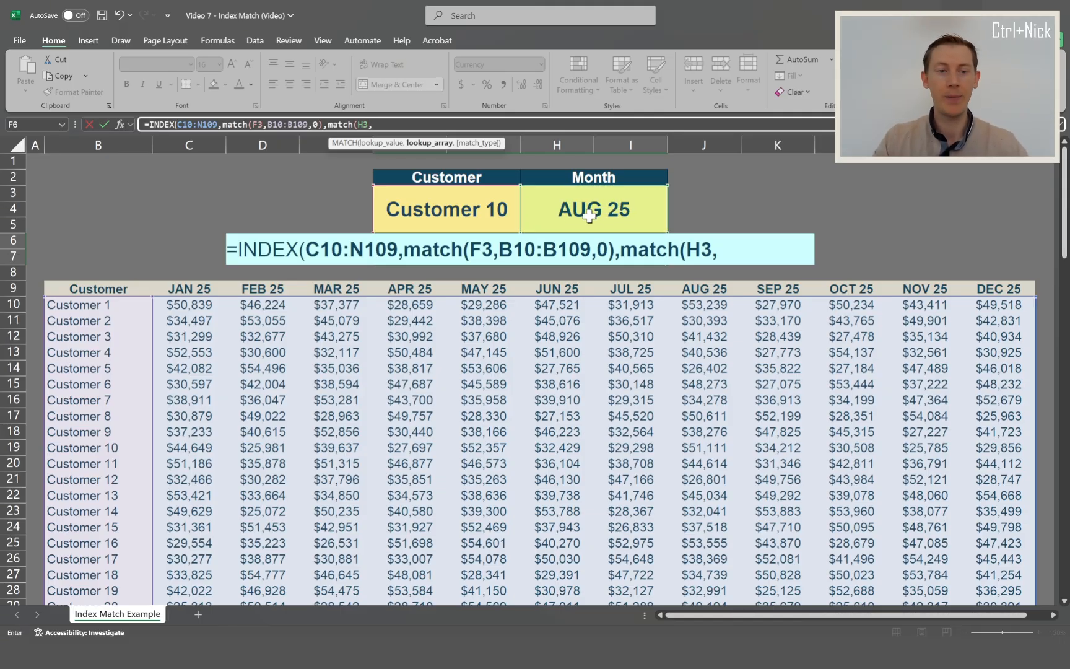
- Set the second MATCH's lookup array to the month headers C9:N9 with exact match 0, then close and enter the F6 formula
click(177, 289)
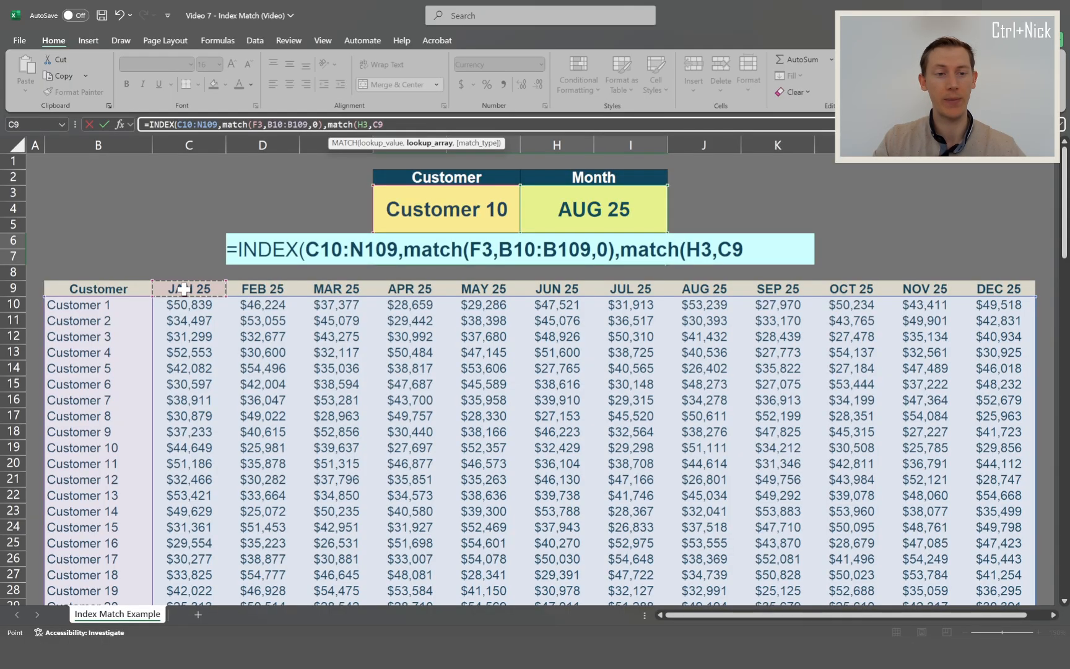
key(Left)
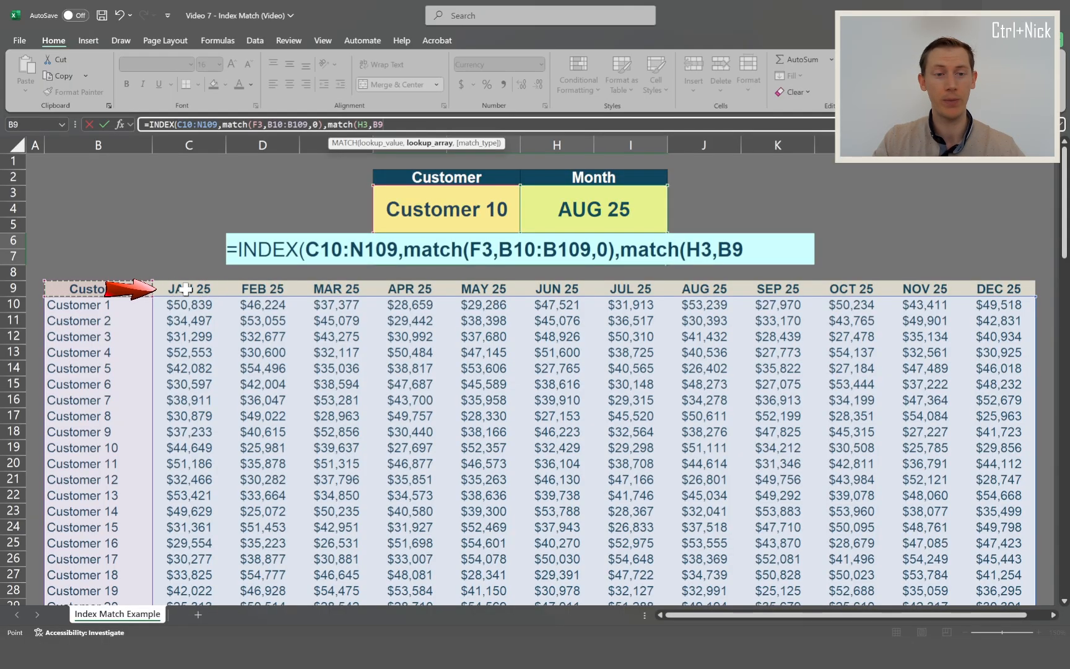
key(Right)
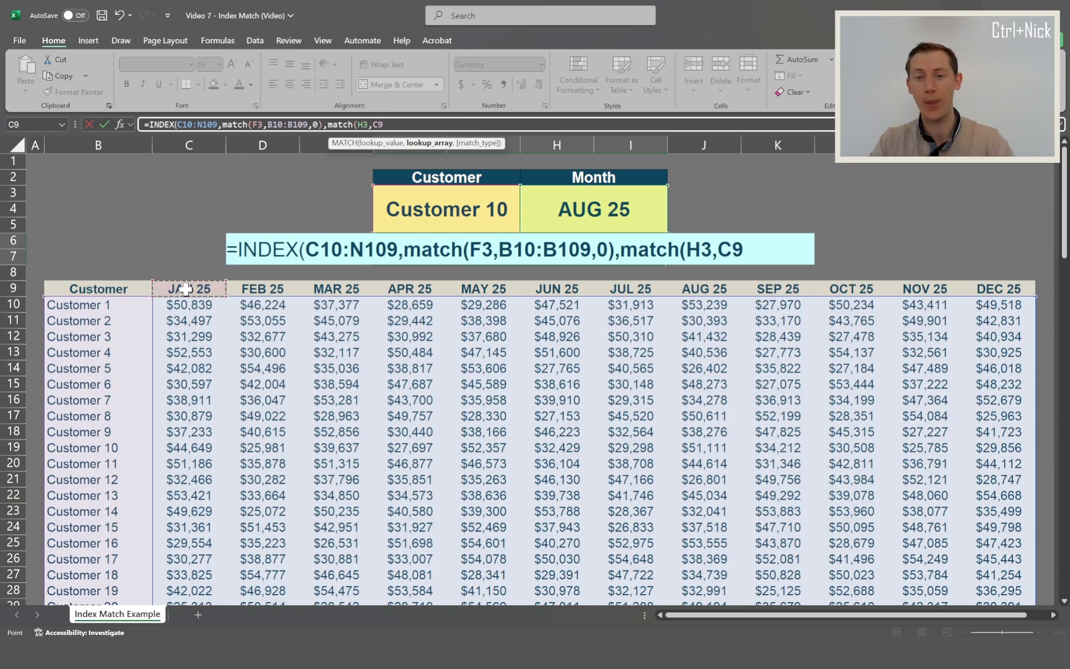
drag(186, 289, 1001, 292)
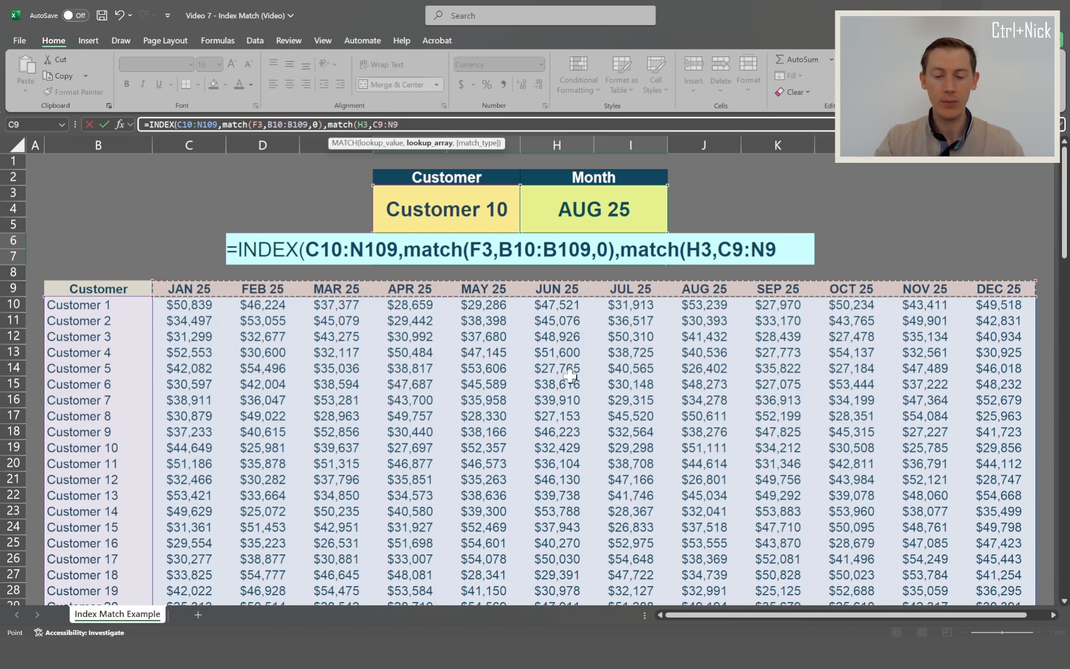
text(,)
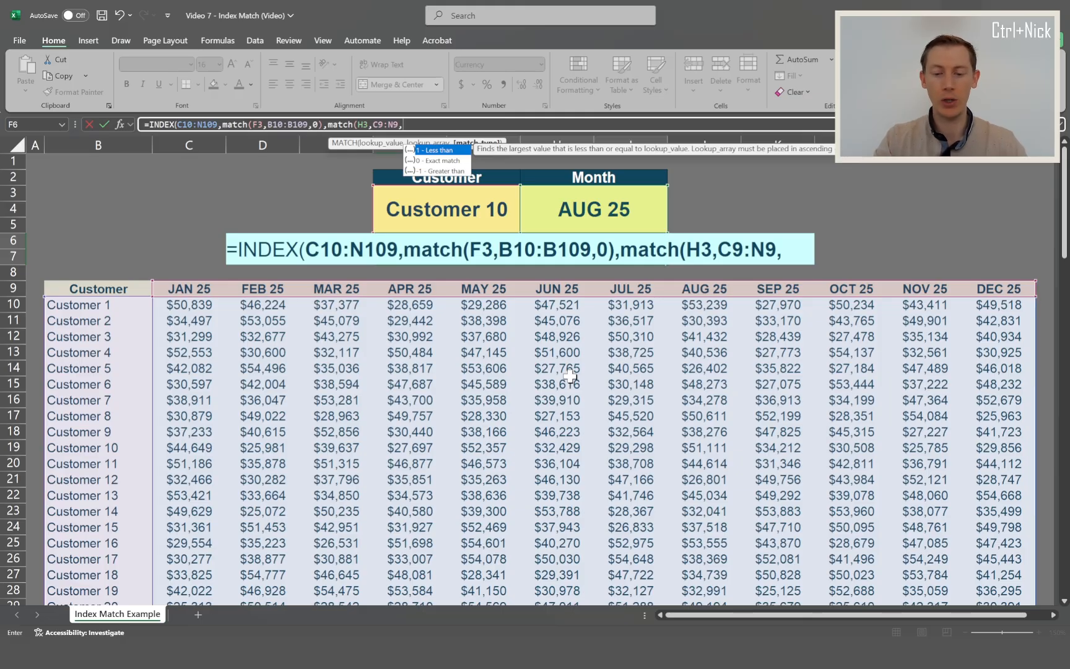
text(0)
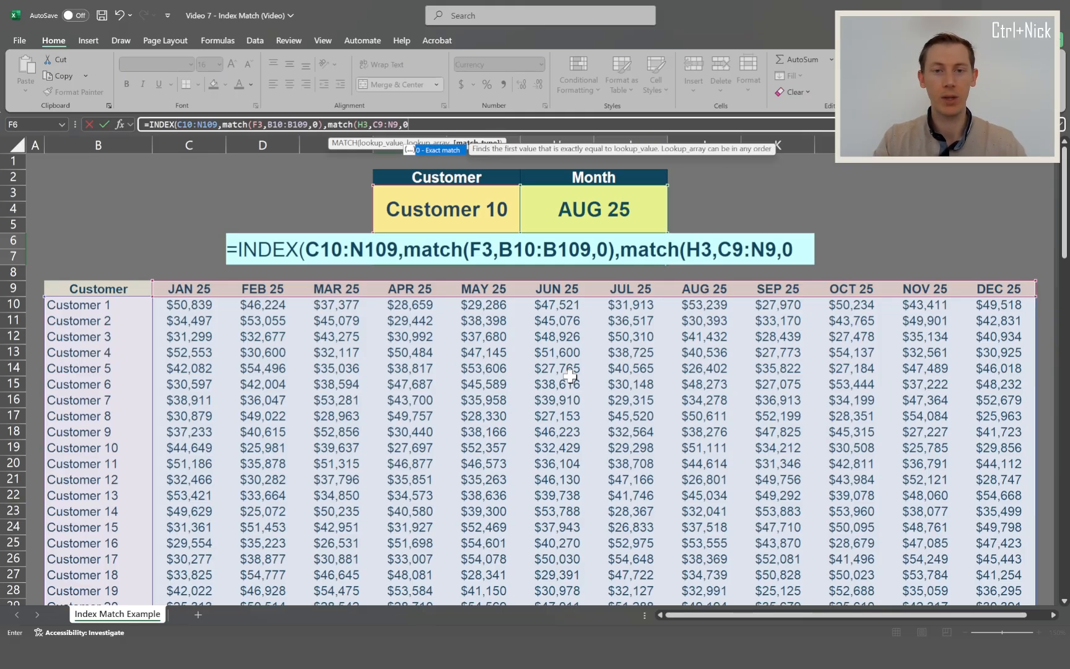
text())
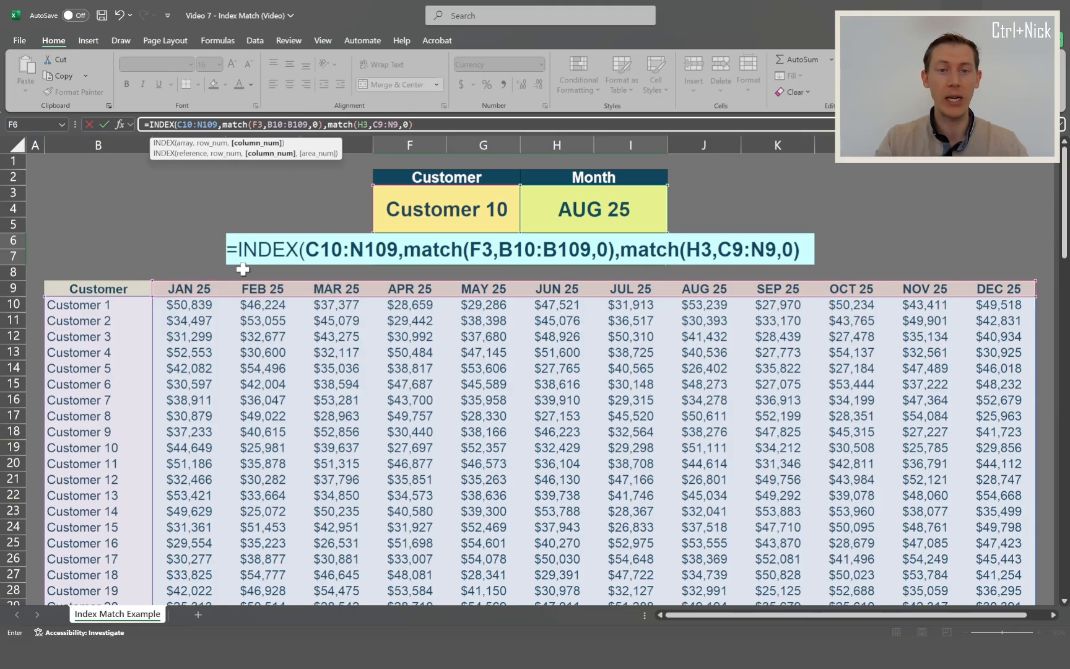
text())
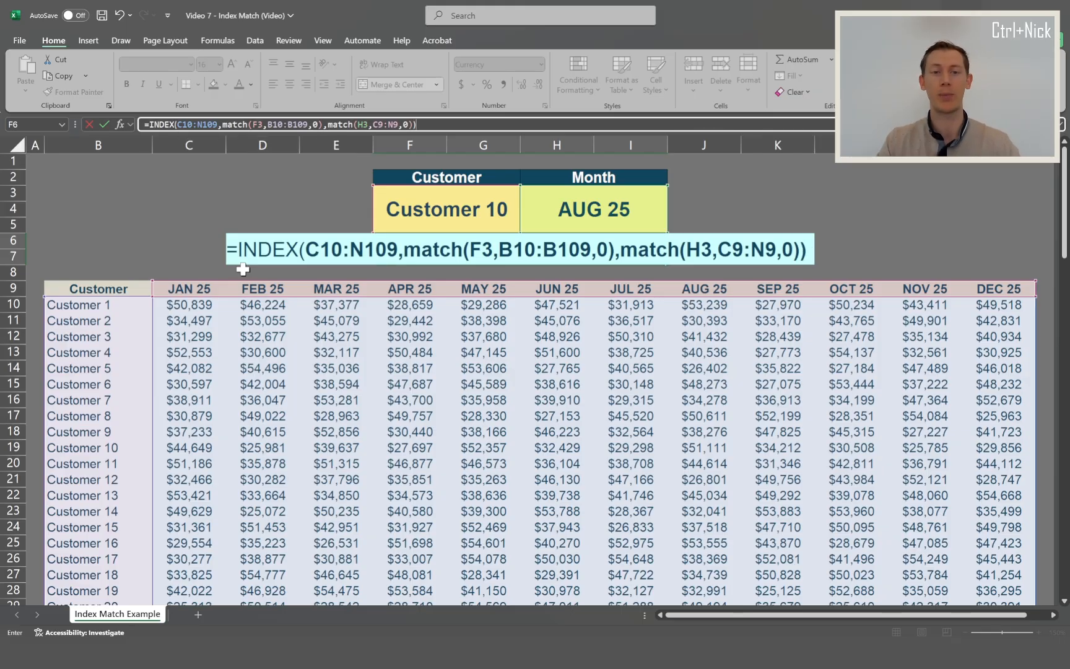
key(Return)
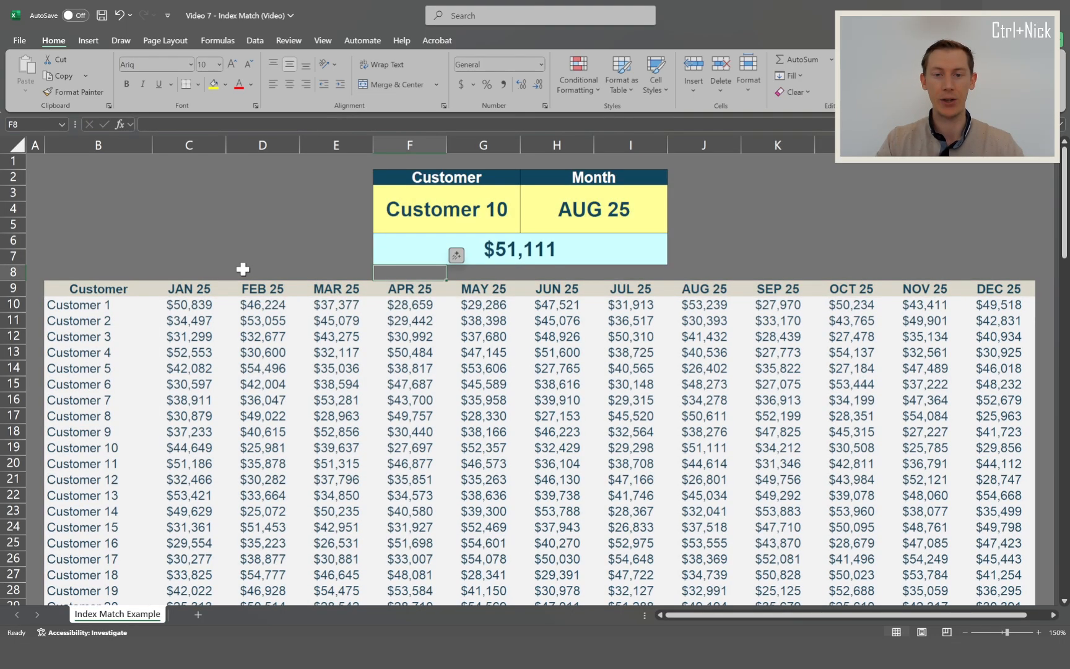
- Trace the Customer 10 row and the AUG 25 column to their intersection, fill cell J19 yellow, and reselect the formula cell F6
click(456, 261)
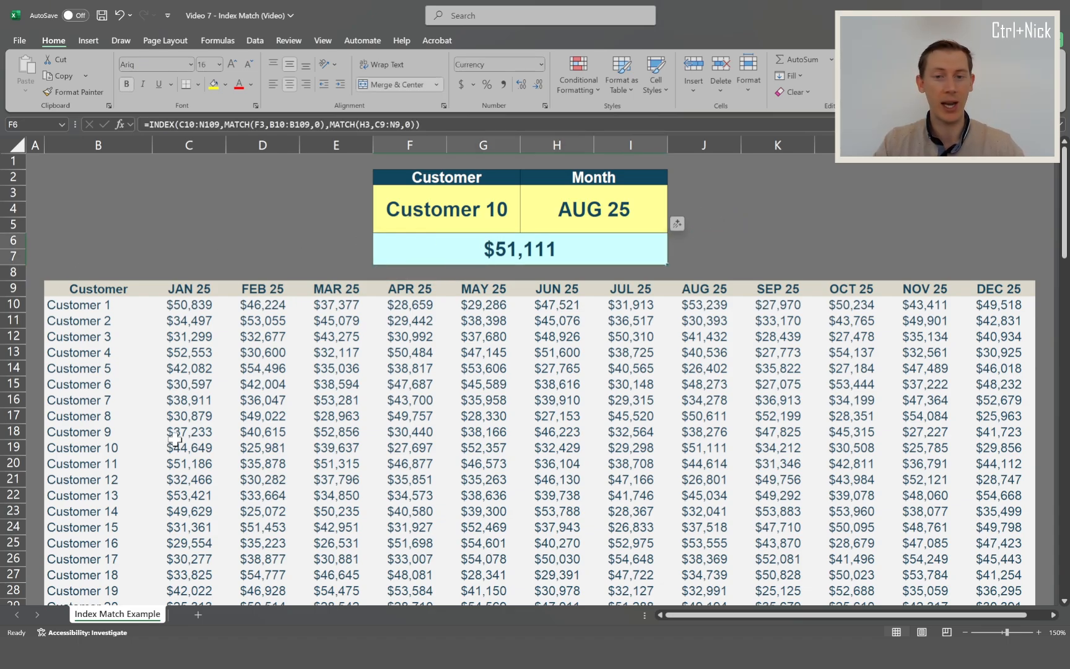
click(13, 447)
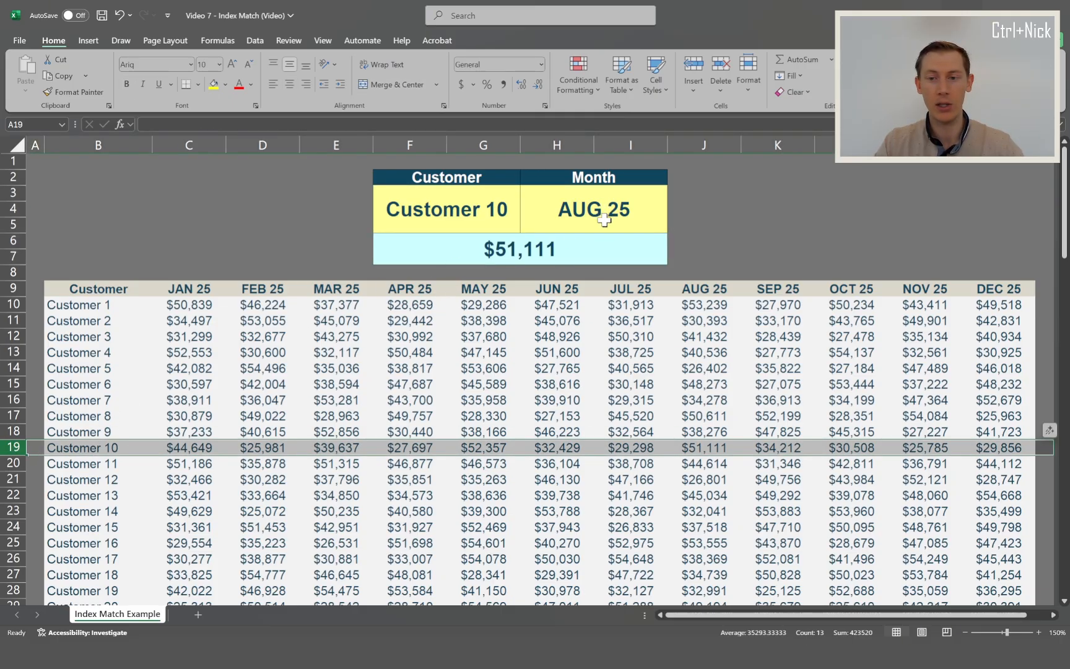
click(706, 145)
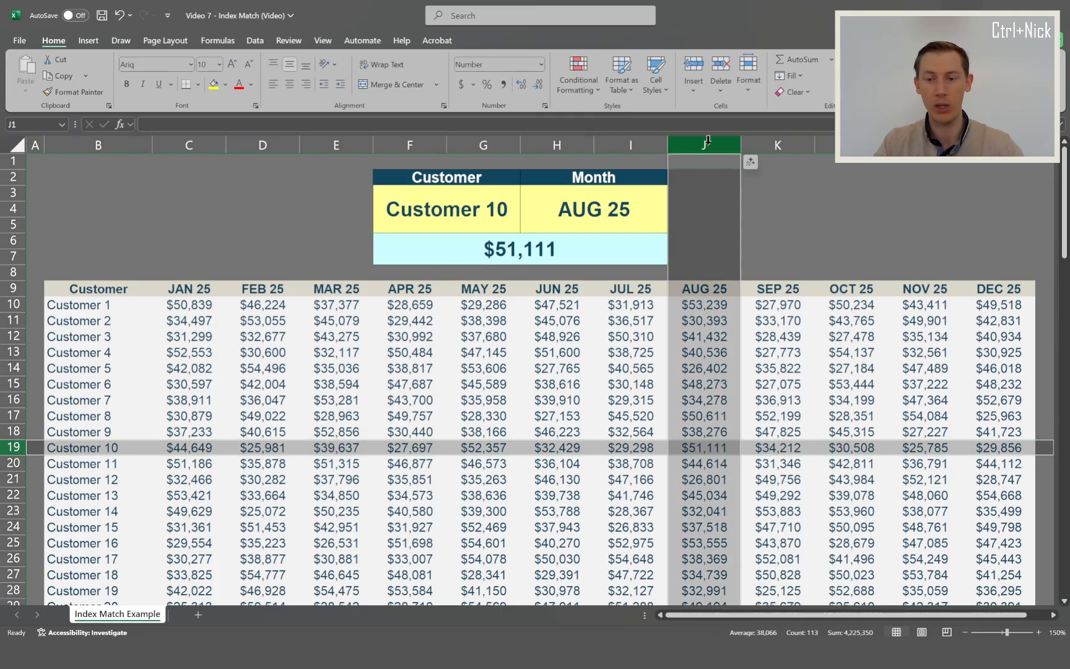
click(681, 446)
click(213, 83)
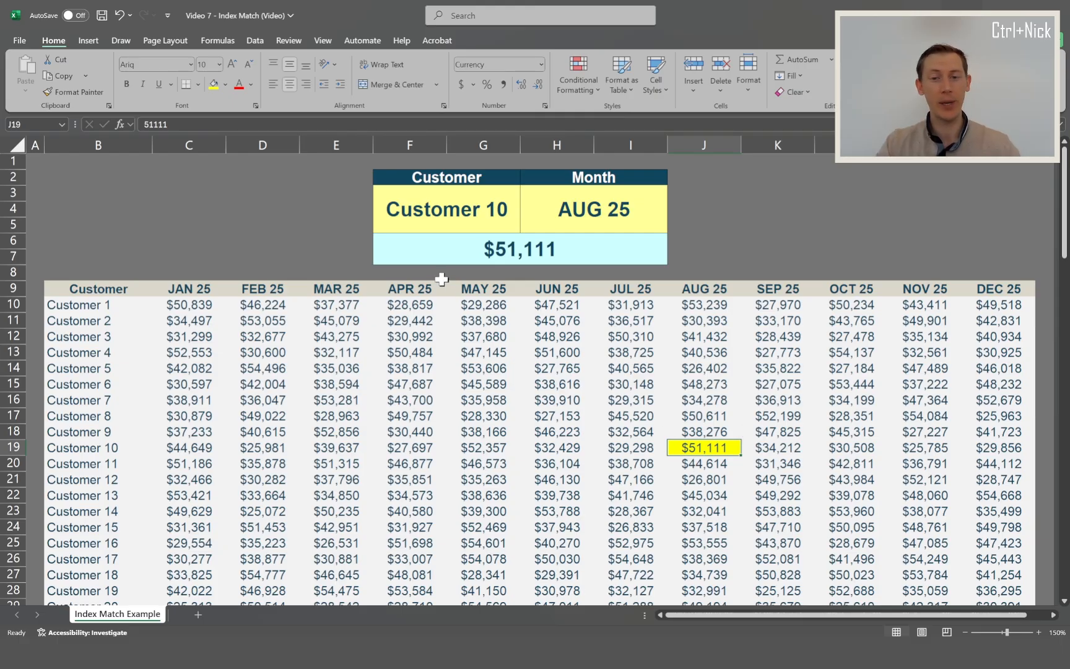
click(438, 253)
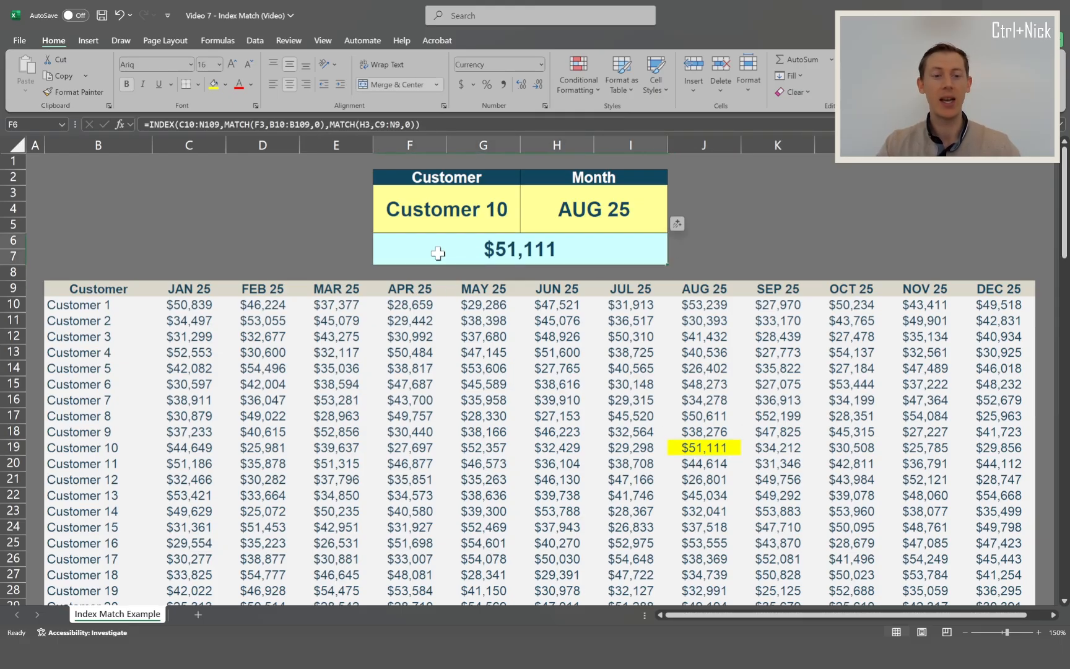